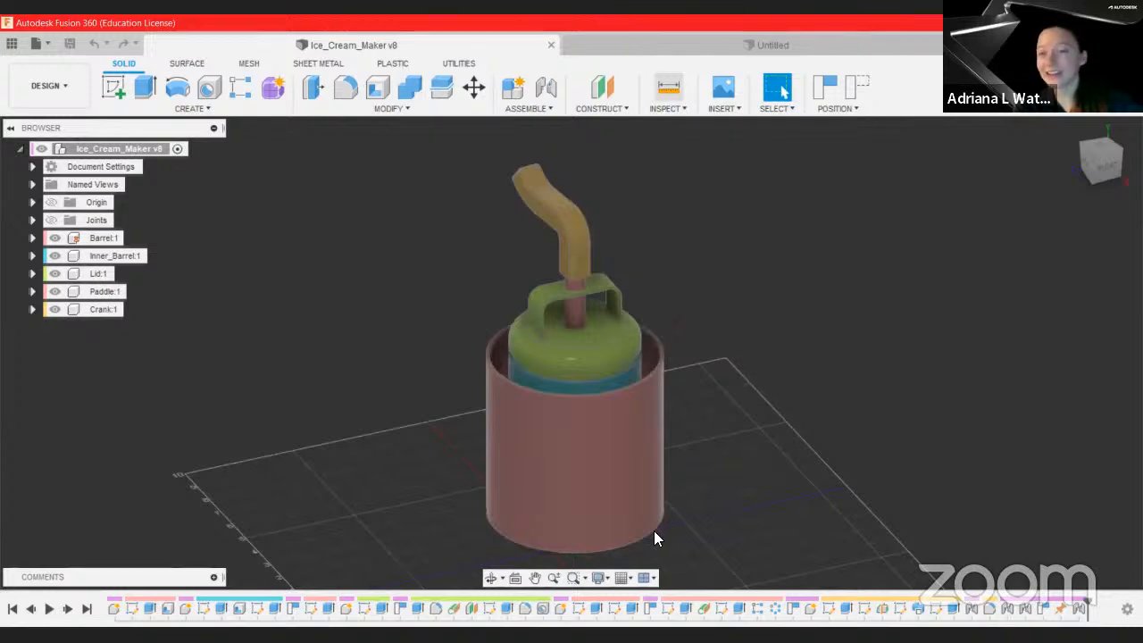
# Step: Measure the circular bottom edge of the outer barrel with the Measure tool
pyautogui.press('i')
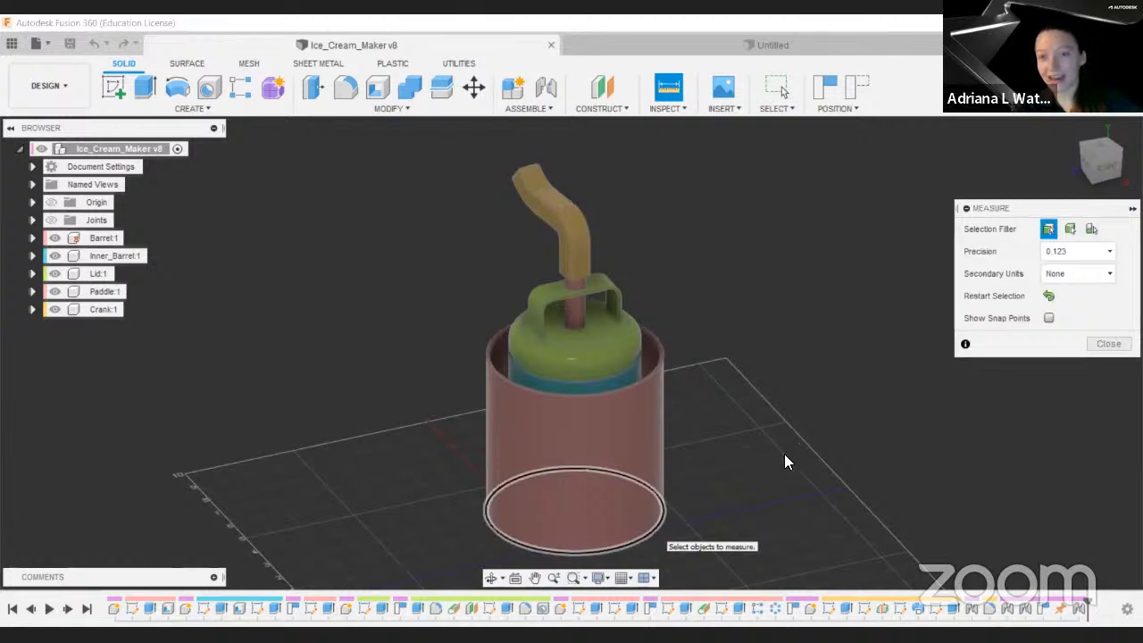
pyautogui.click(654, 533)
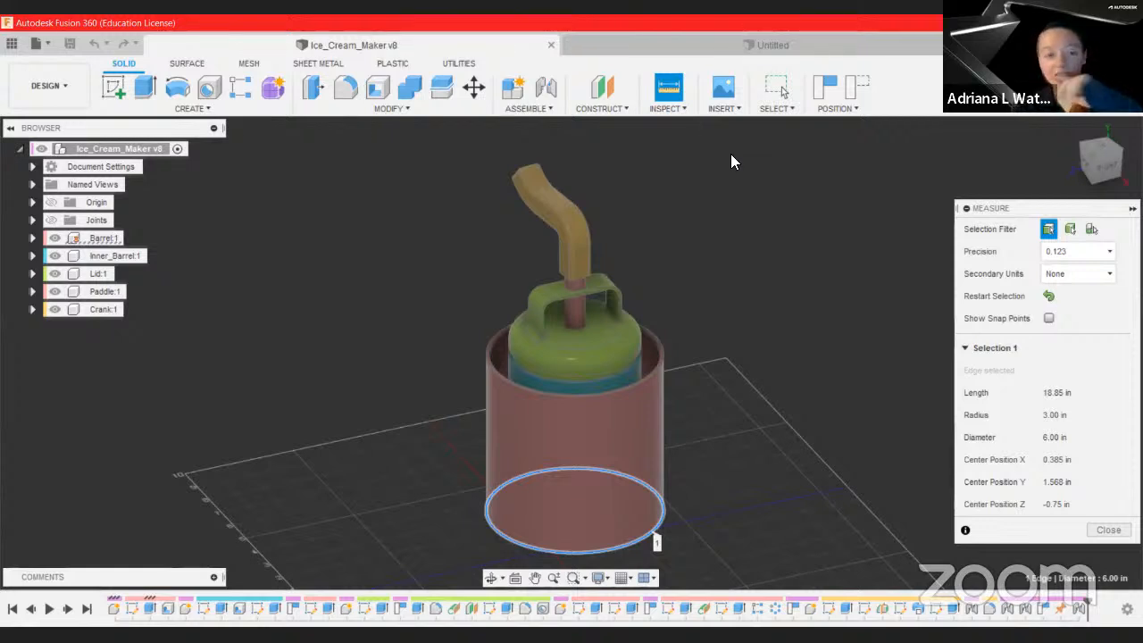
pyautogui.press('Escape')
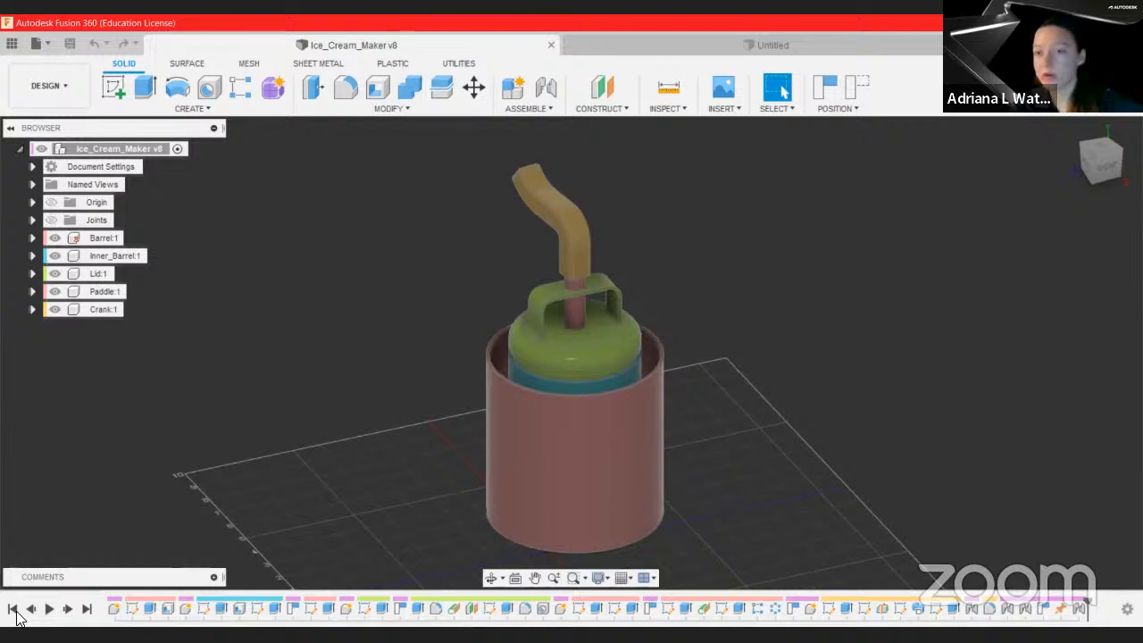
# Step: Rewind the design timeline to the beginning, step forward one feature, then jump to the end and back to the start
pyautogui.click(15, 610)
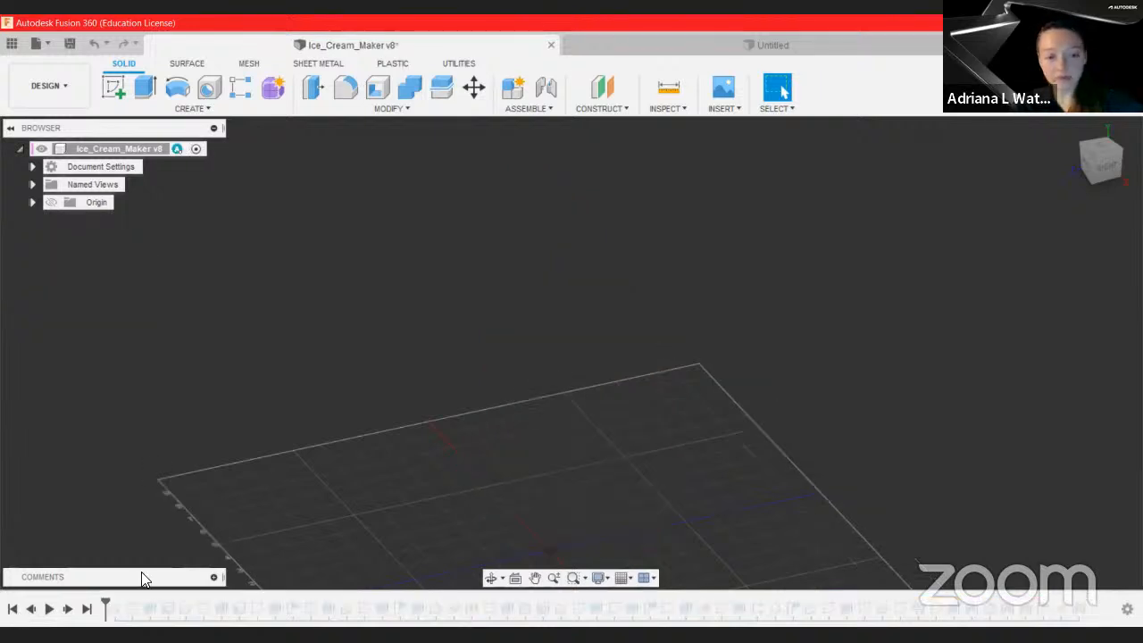
pyautogui.moveTo(646, 421); pyautogui.dragTo(564, 319, button='middle')
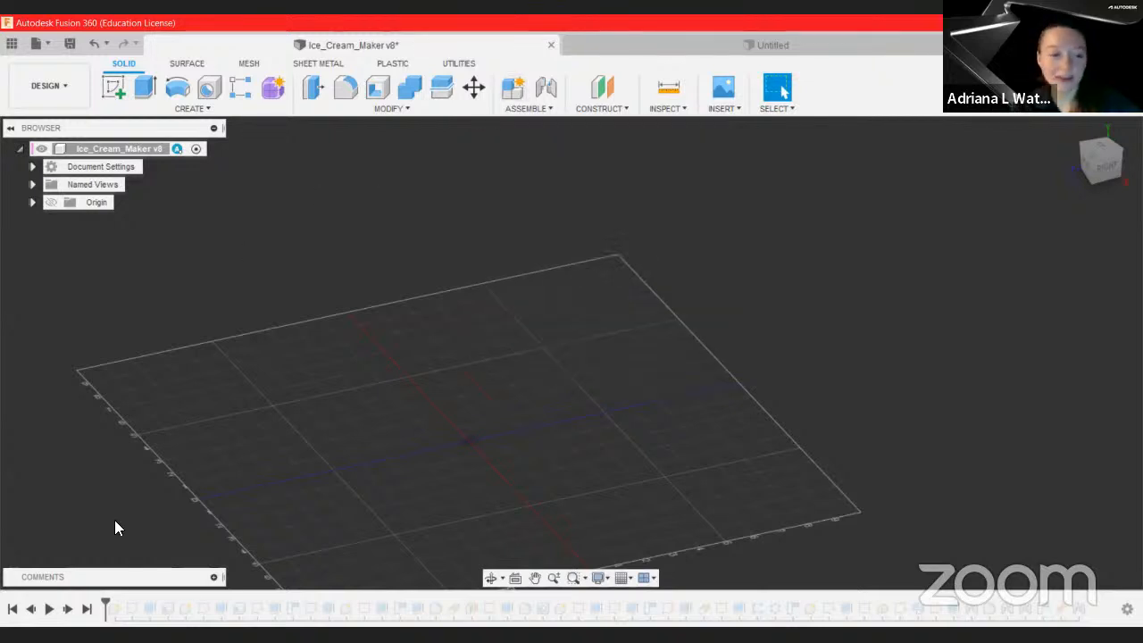
pyautogui.click(69, 610)
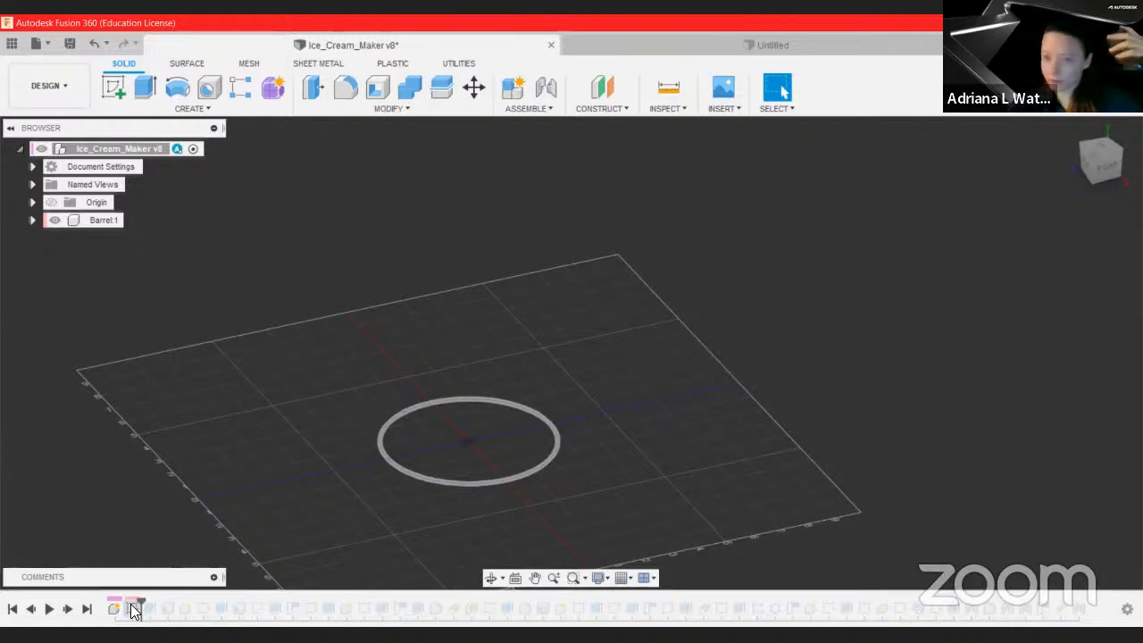
pyautogui.click(84, 613)
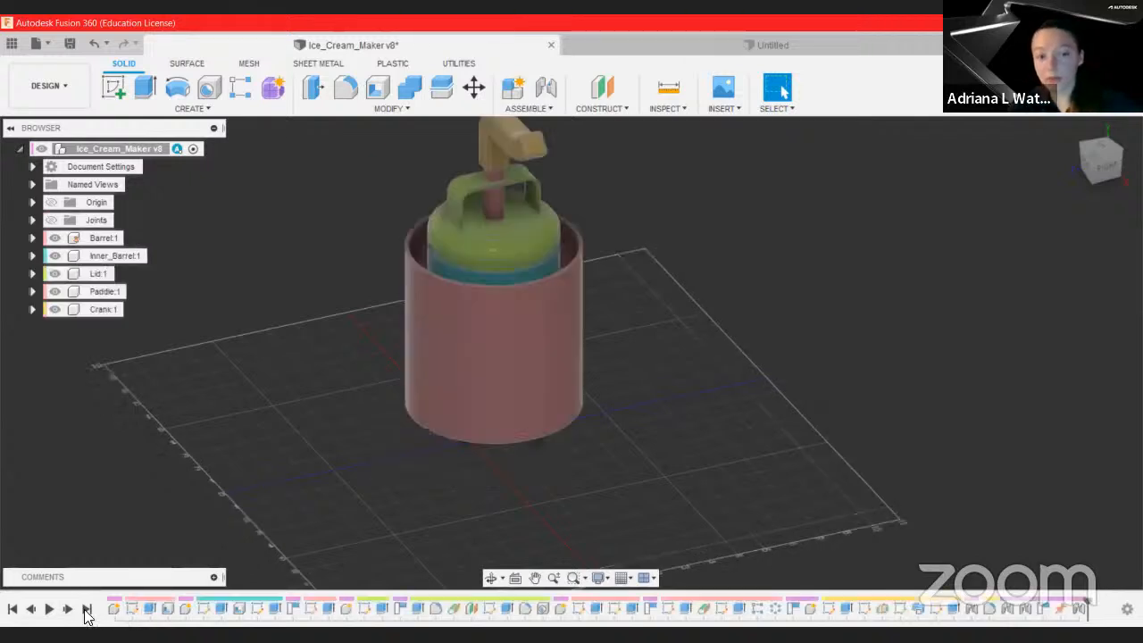
pyautogui.click(12, 611)
# Step: Step forward through the timeline features that build the outer barrel and add the inner barrel
pyautogui.click(67, 610)
pyautogui.click(67, 610)
pyautogui.click(67, 610)
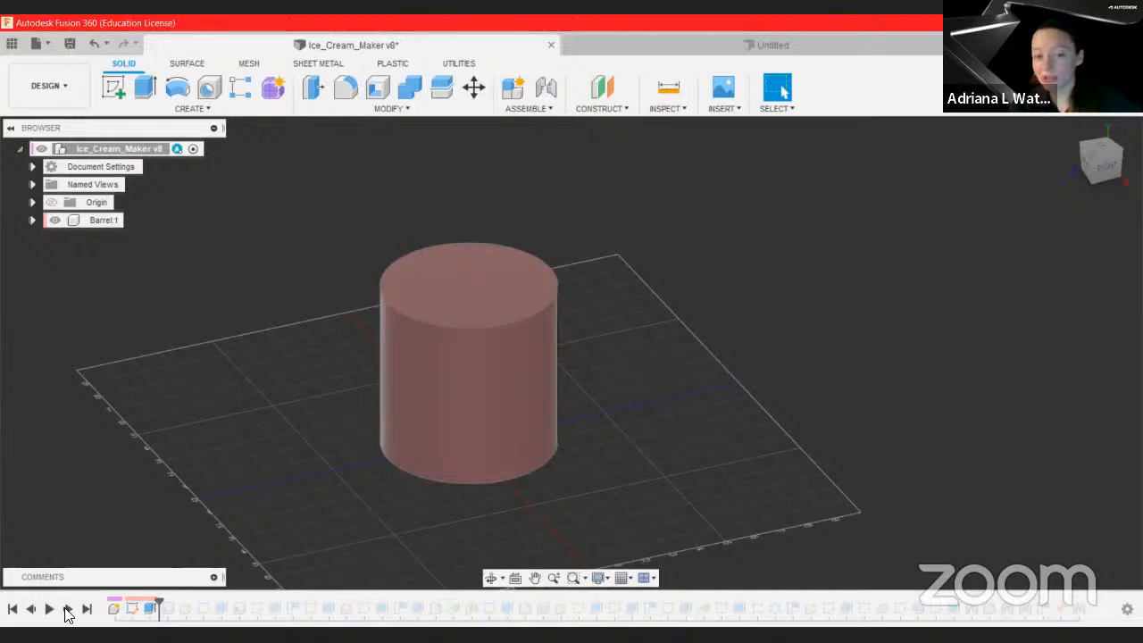
pyautogui.click(66, 609)
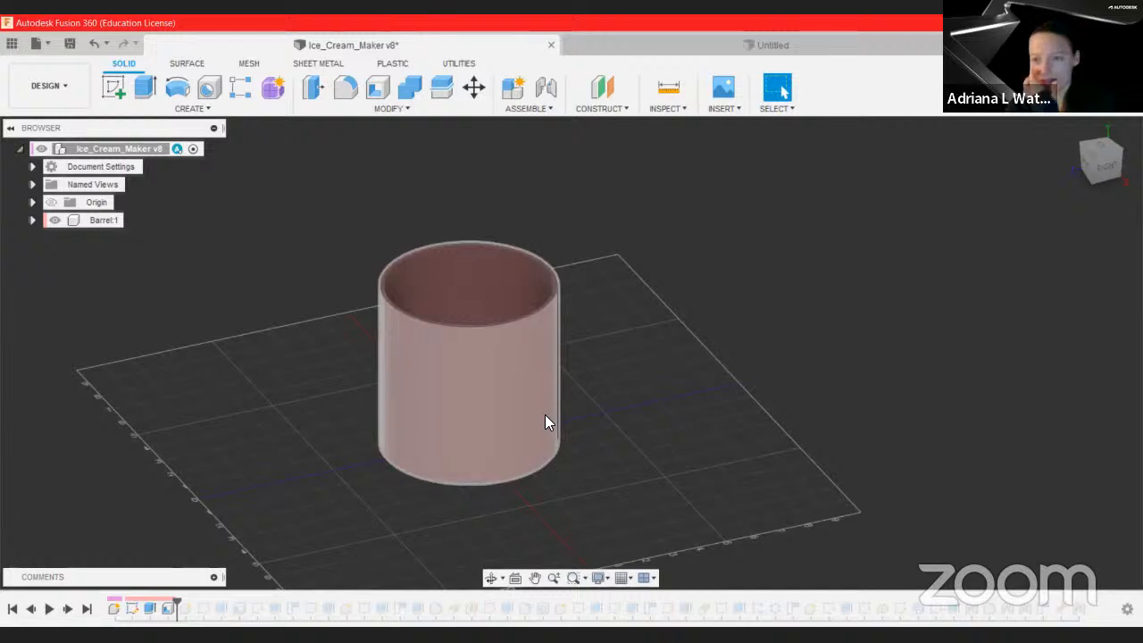
pyautogui.click(77, 609)
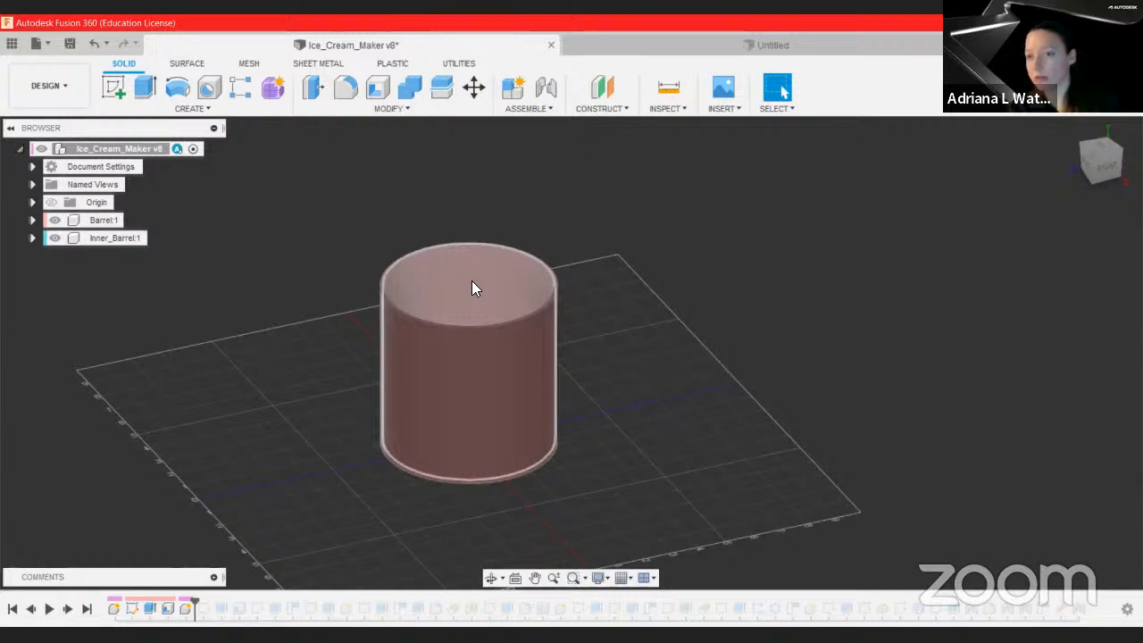
pyautogui.click(67, 609)
pyautogui.click(67, 609)
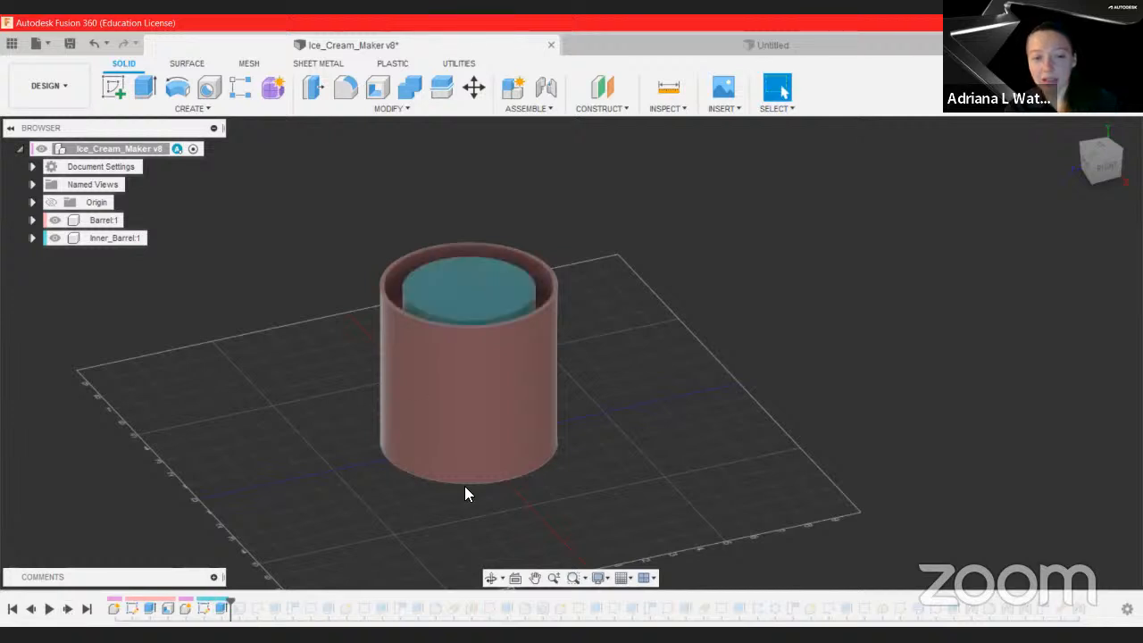
# Step: Inspect the inner barrel's top edges and step forward through its hollowing features from a top view
pyautogui.click(496, 292)
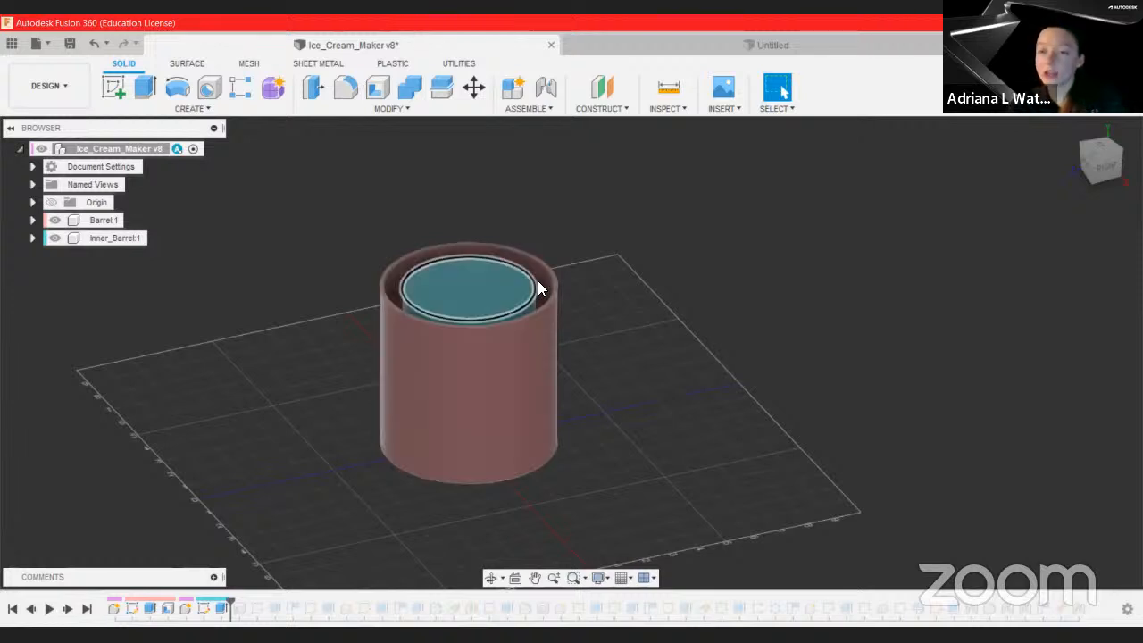
pyautogui.click(585, 294)
pyautogui.click(537, 282)
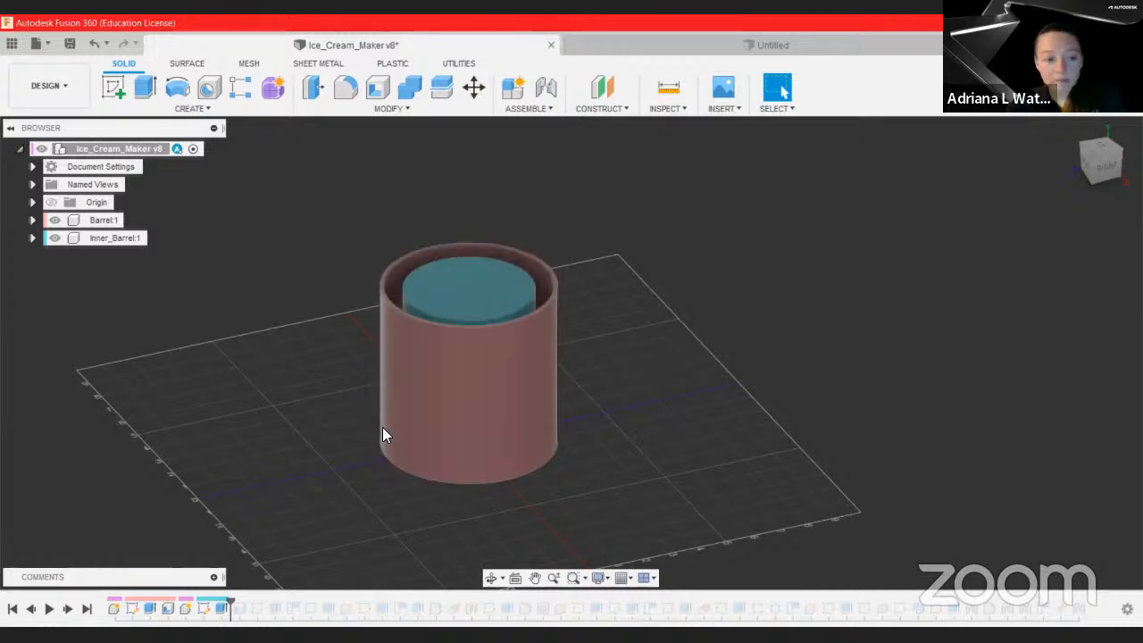
pyautogui.click(67, 609)
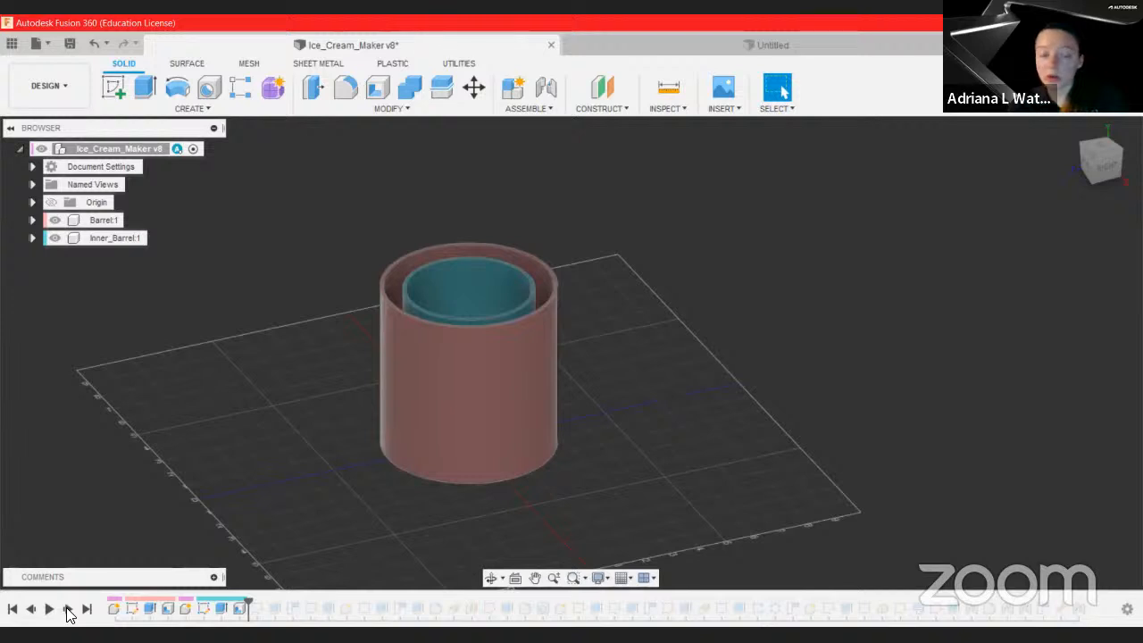
pyautogui.click(67, 609)
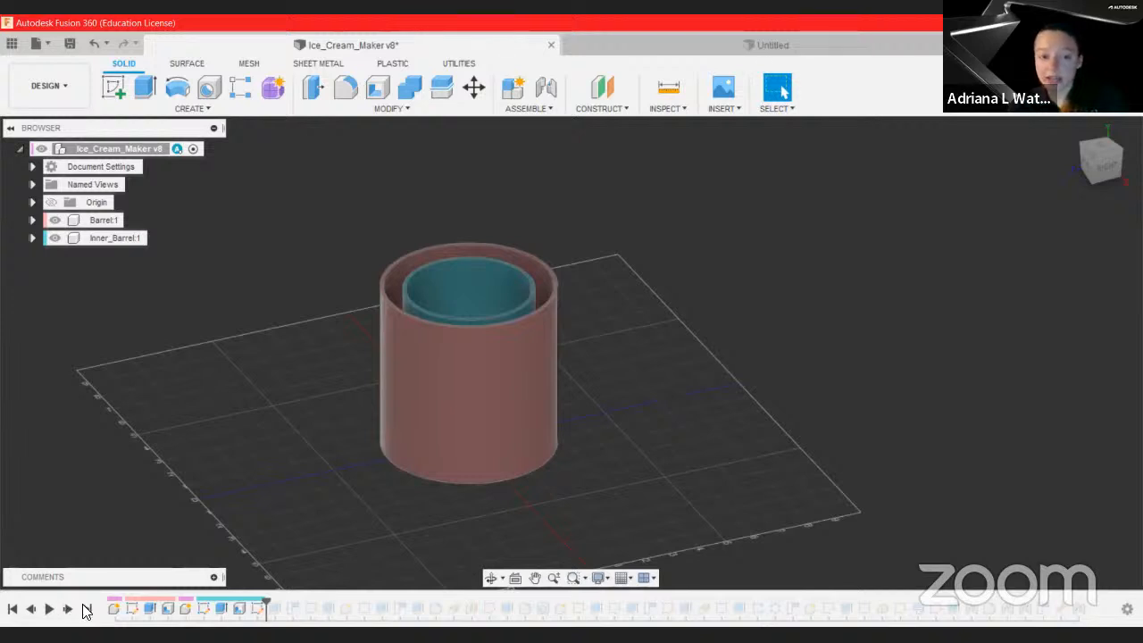
pyautogui.keyDown('shift'); pyautogui.moveTo(664, 251); pyautogui.dragTo(633, 334, button='middle'); pyautogui.keyUp('shift')
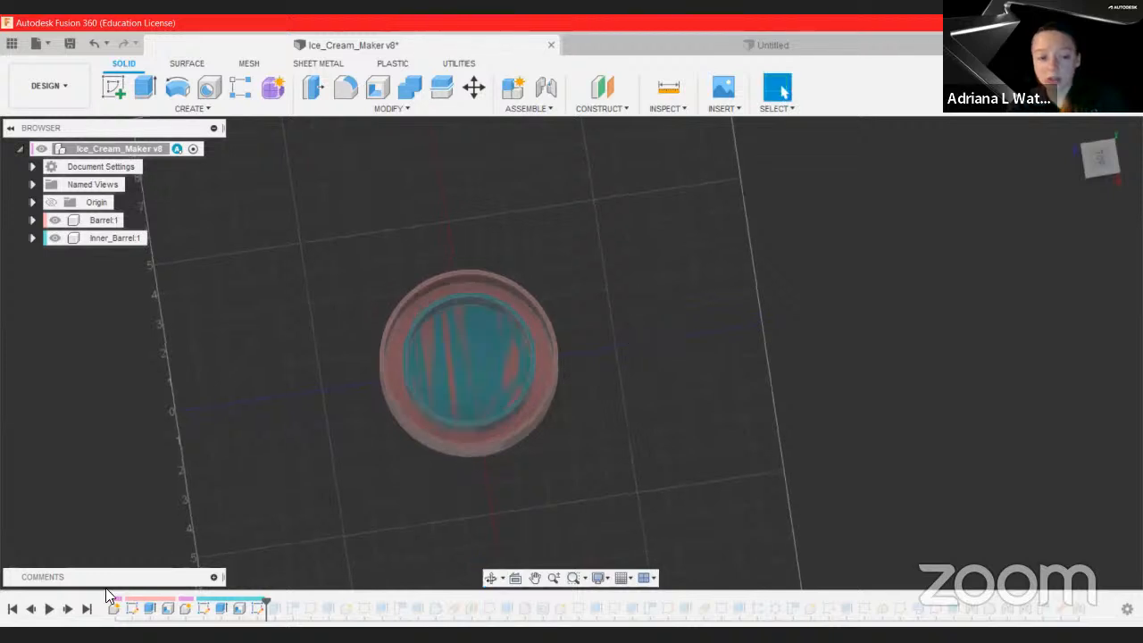
pyautogui.click(67, 609)
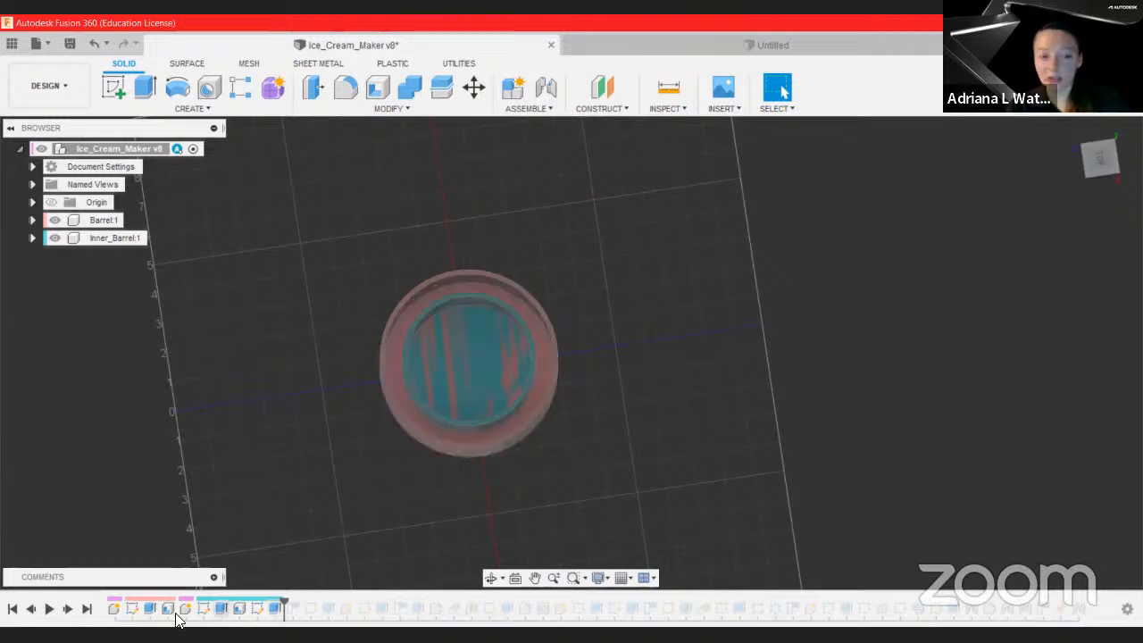
# Step: Jump to the end of the timeline, rewind, and scrub the marker back to the inner barrel features
pyautogui.click(87, 611)
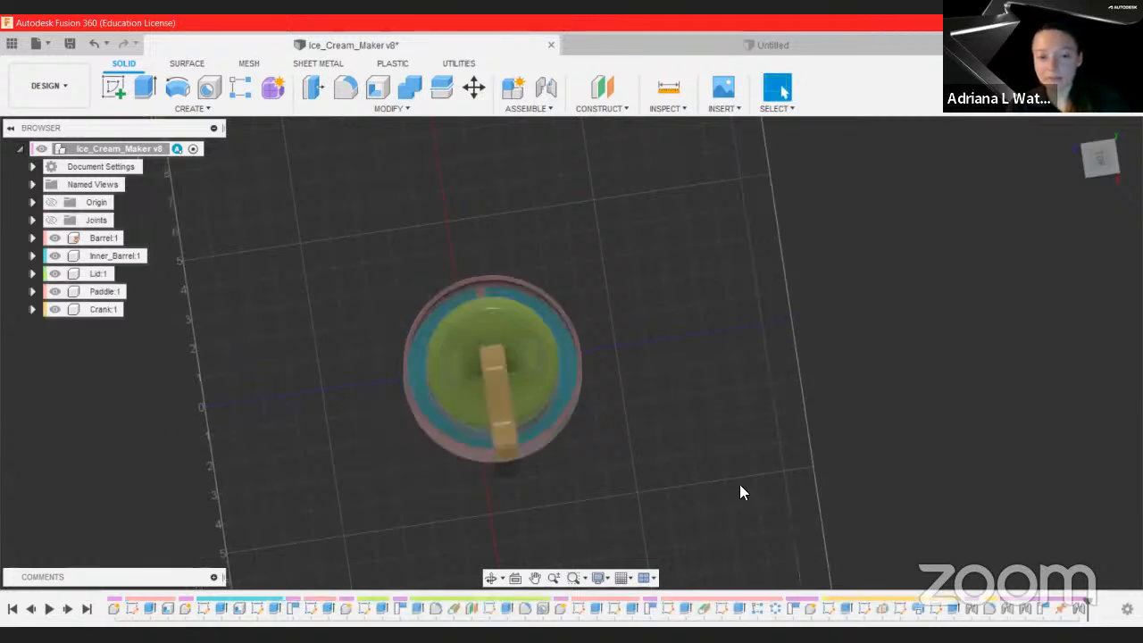
pyautogui.click(15, 608)
pyautogui.click(67, 609)
pyautogui.moveTo(116, 605); pyautogui.dragTo(252, 608)
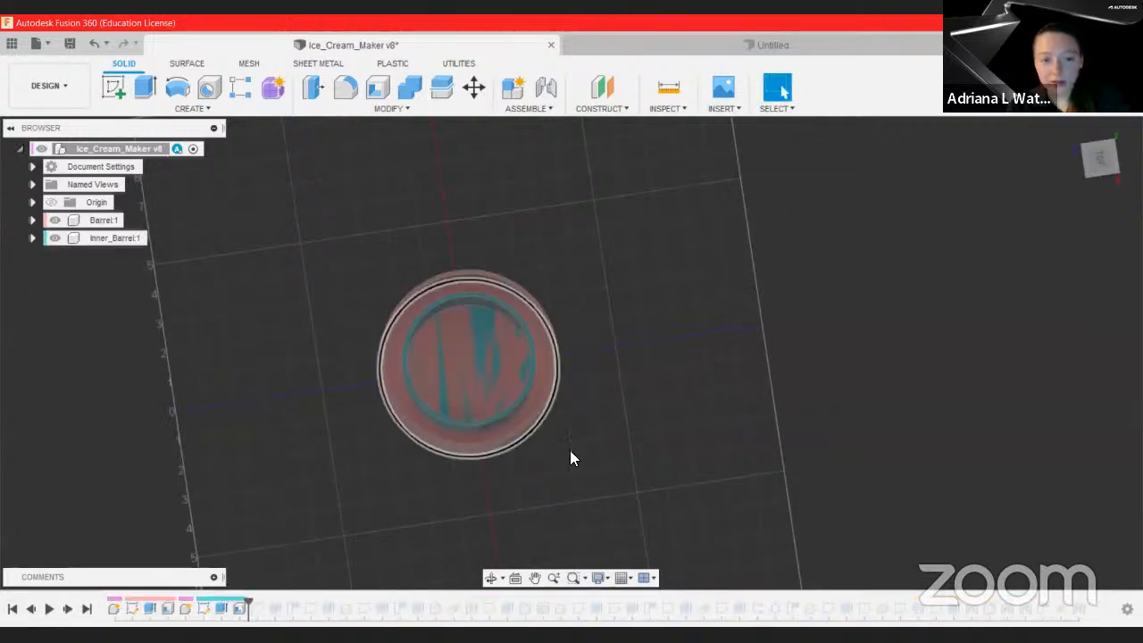
pyautogui.click(68, 609)
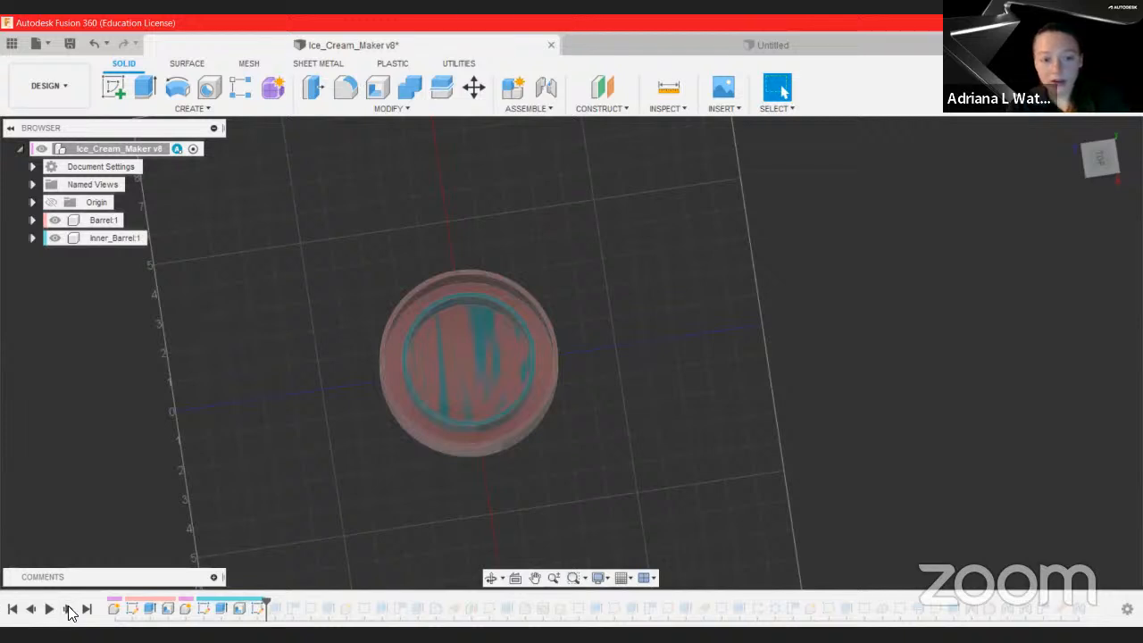
pyautogui.click(69, 609)
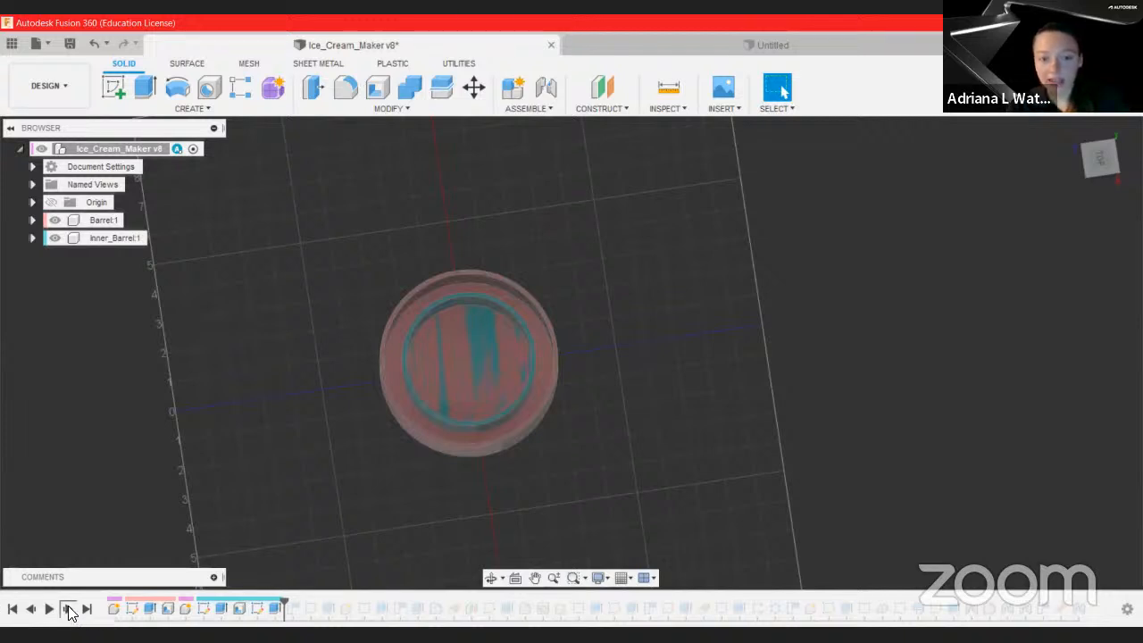
pyautogui.click(69, 609)
# Step: Step through the inner barrel's flange and notch features and the barrel's interior features from different angles
pyautogui.keyDown('shift'); pyautogui.moveTo(367, 550); pyautogui.dragTo(500, 456, button='middle'); pyautogui.keyUp('shift')
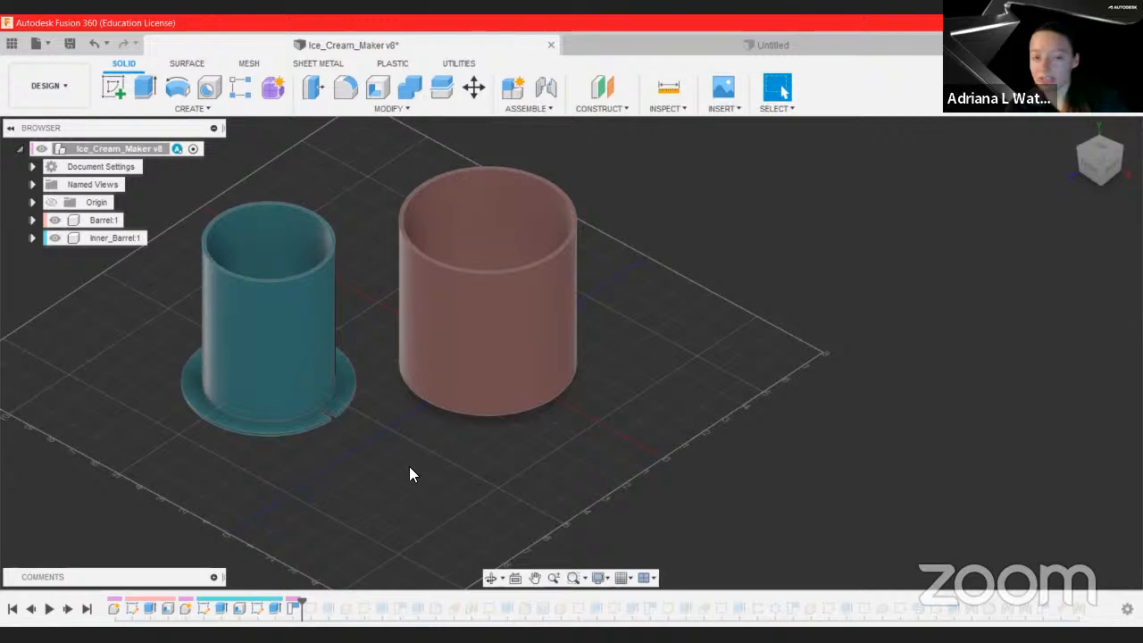
pyautogui.click(67, 609)
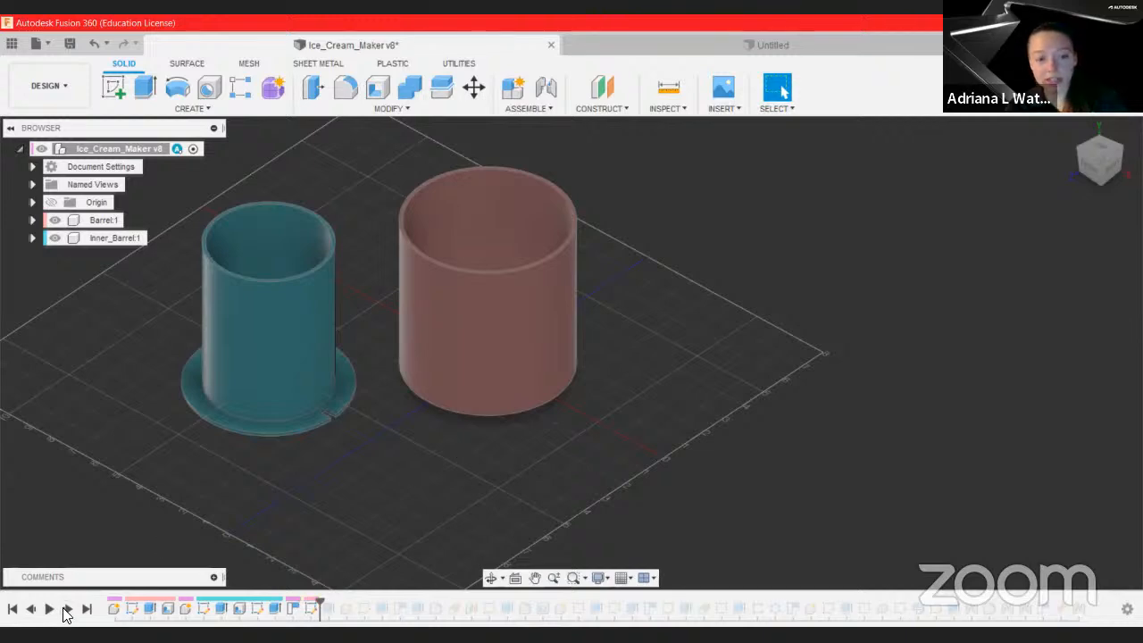
pyautogui.keyDown('shift'); pyautogui.moveTo(456, 462); pyautogui.dragTo(391, 525, button='middle'); pyautogui.keyUp('shift')
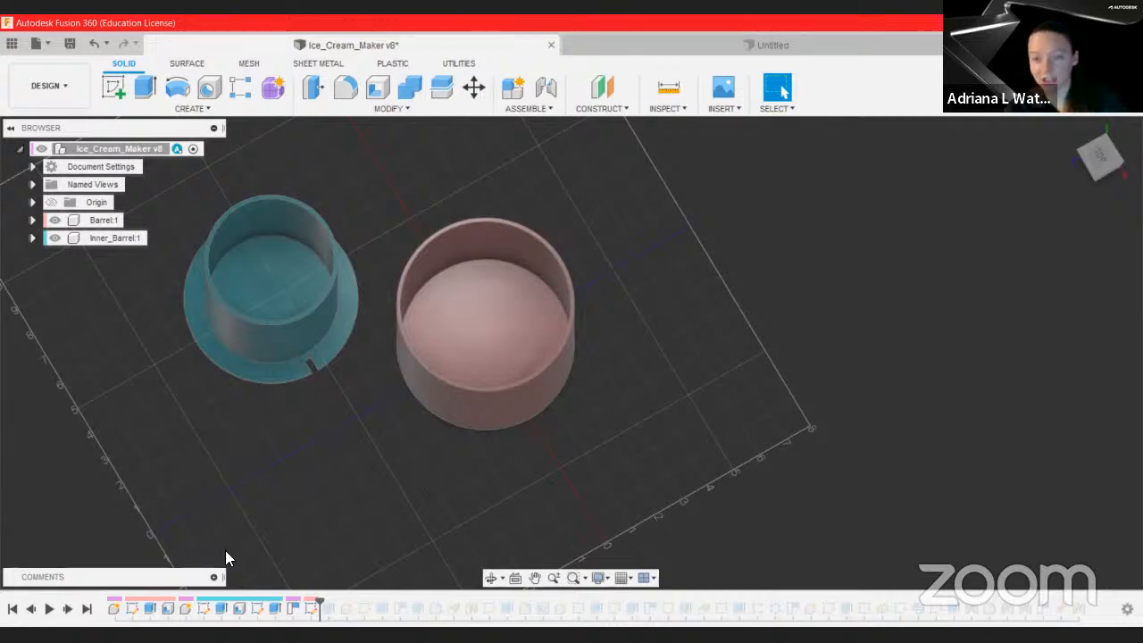
pyautogui.click(68, 608)
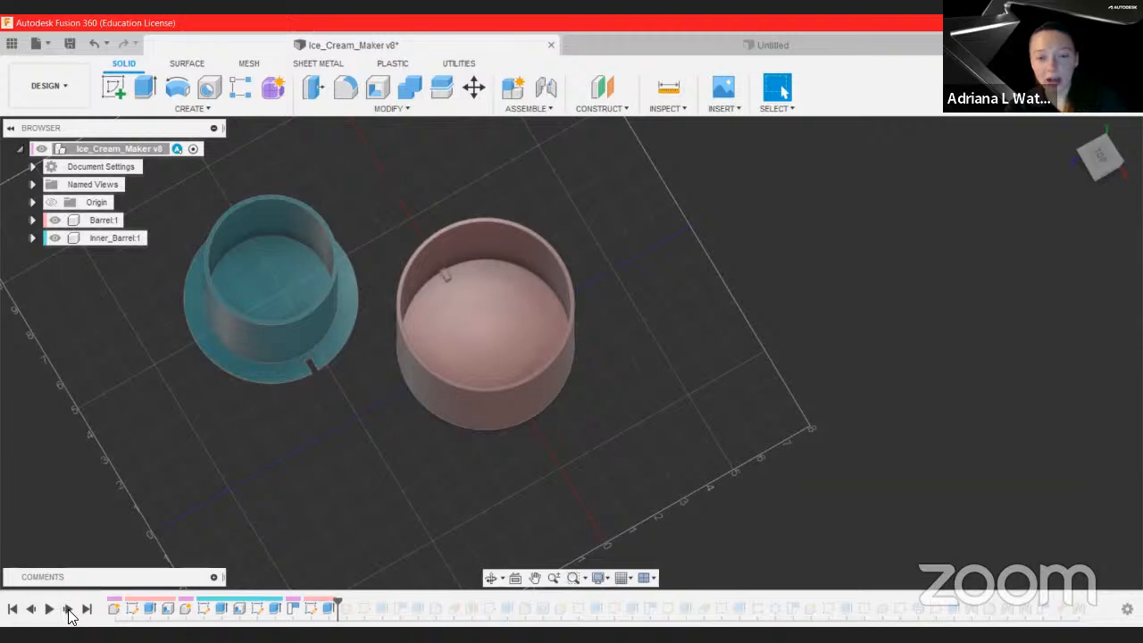
pyautogui.click(68, 608)
pyautogui.keyDown('shift'); pyautogui.moveTo(348, 525); pyautogui.dragTo(425, 426, button='middle'); pyautogui.keyUp('shift')
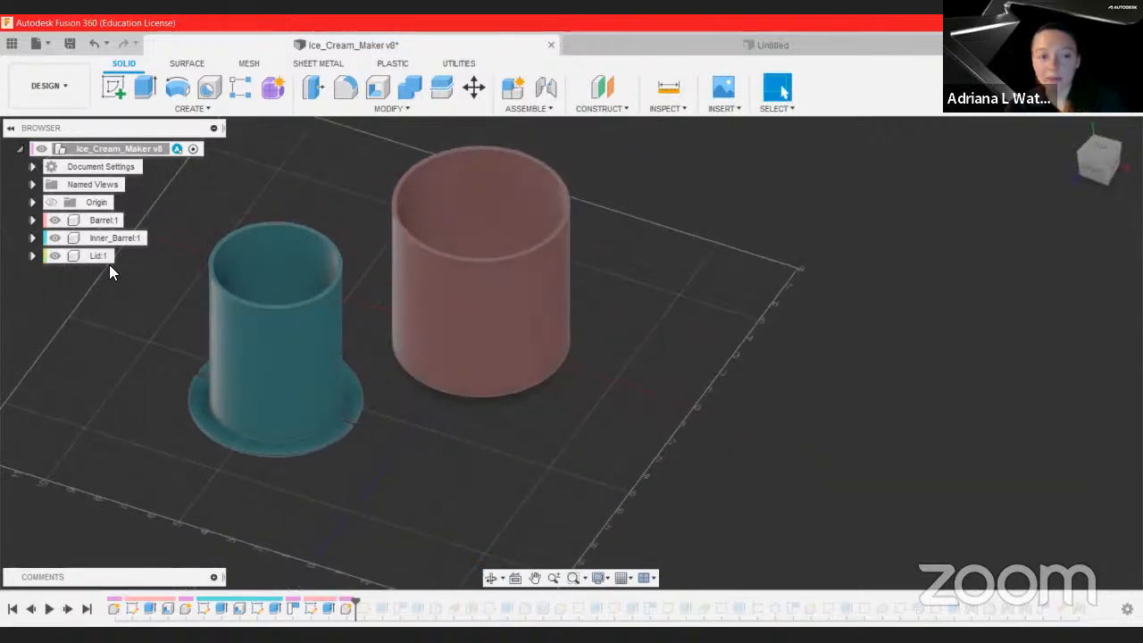
# Step: Step forward through the timeline features that create the lid, its domed top and its handle
pyautogui.click(68, 608)
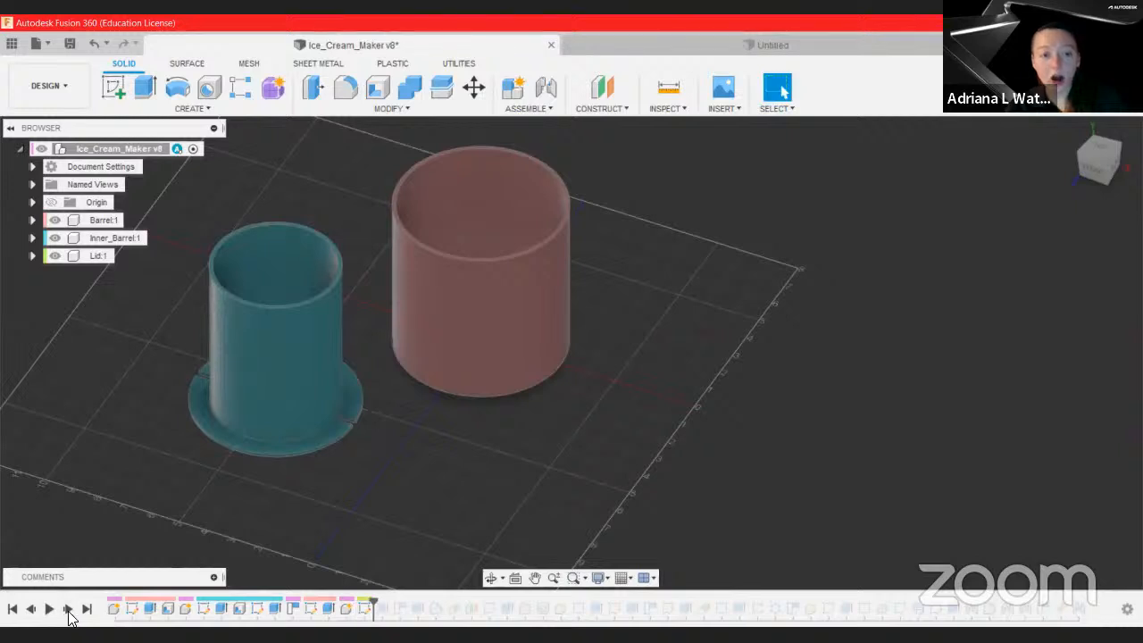
pyautogui.click(68, 608)
pyautogui.click(68, 608)
pyautogui.click(68, 608)
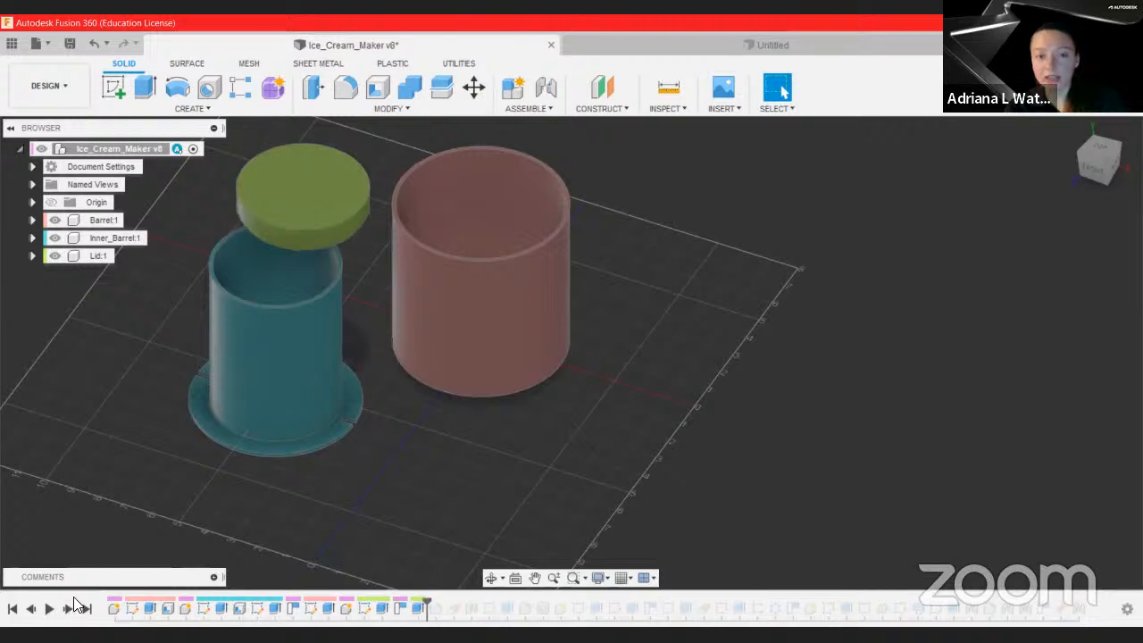
pyautogui.click(68, 608)
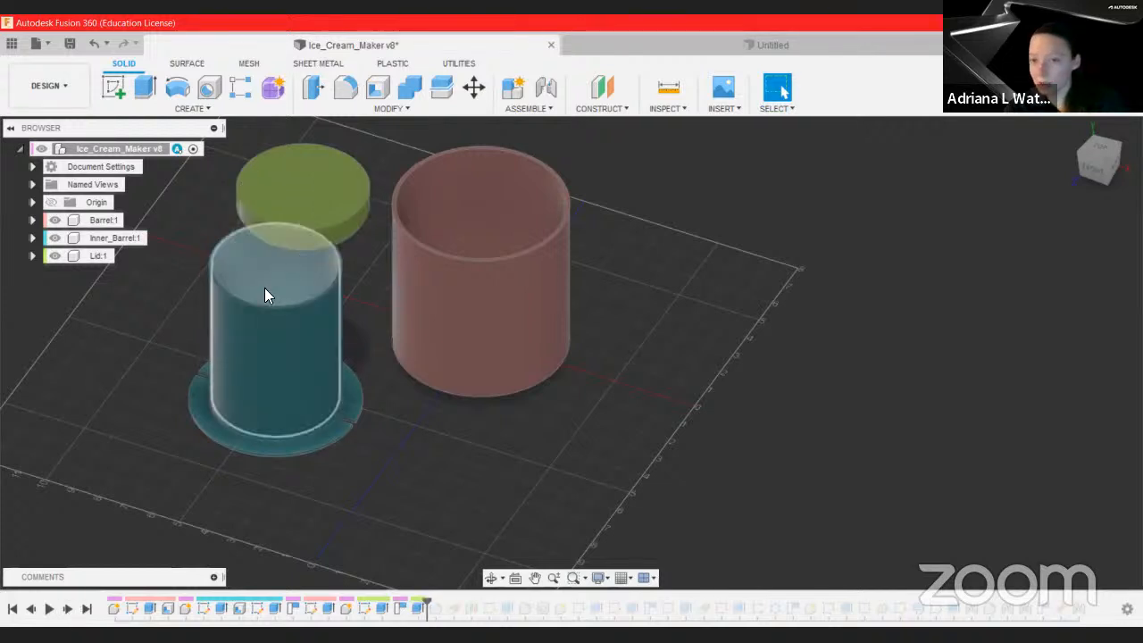
pyautogui.click(69, 610)
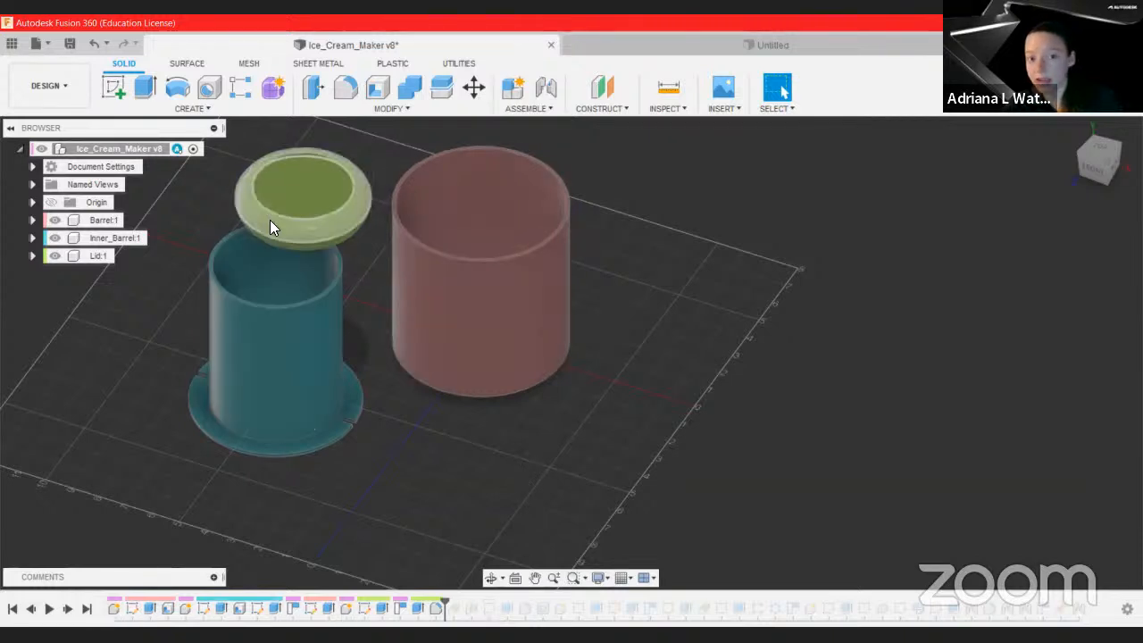
pyautogui.click(67, 609)
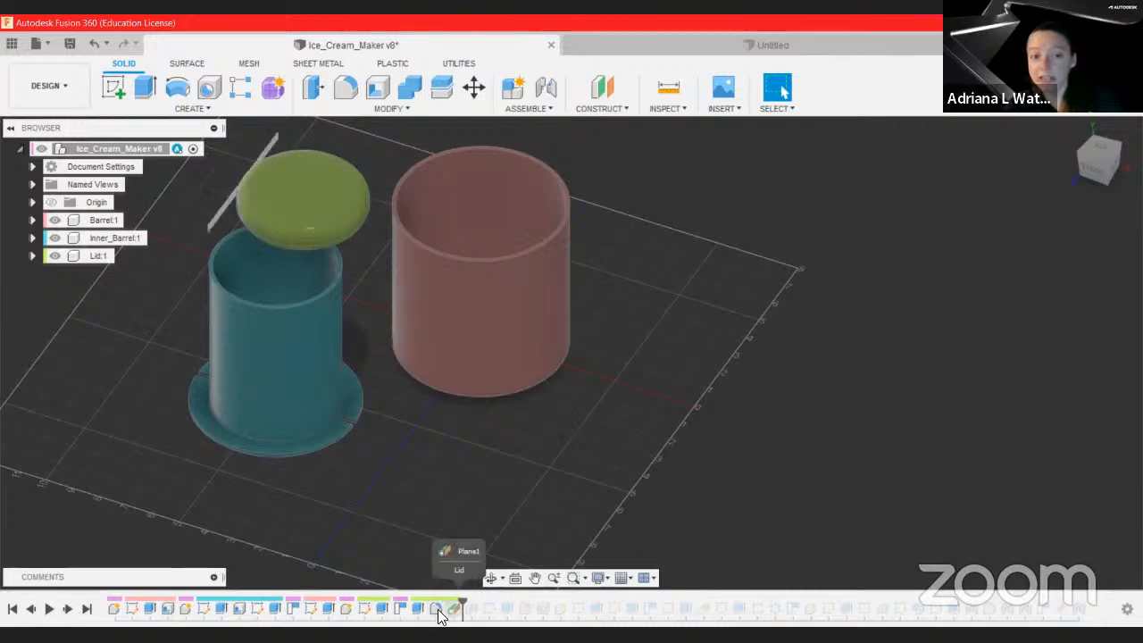
pyautogui.click(67, 608)
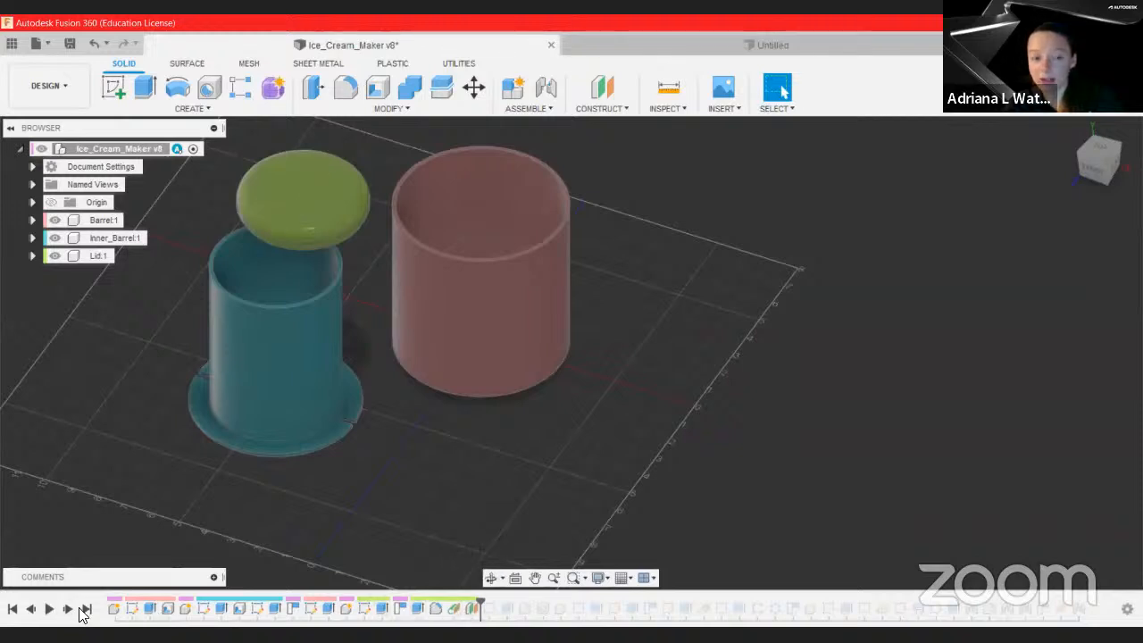
pyautogui.click(68, 608)
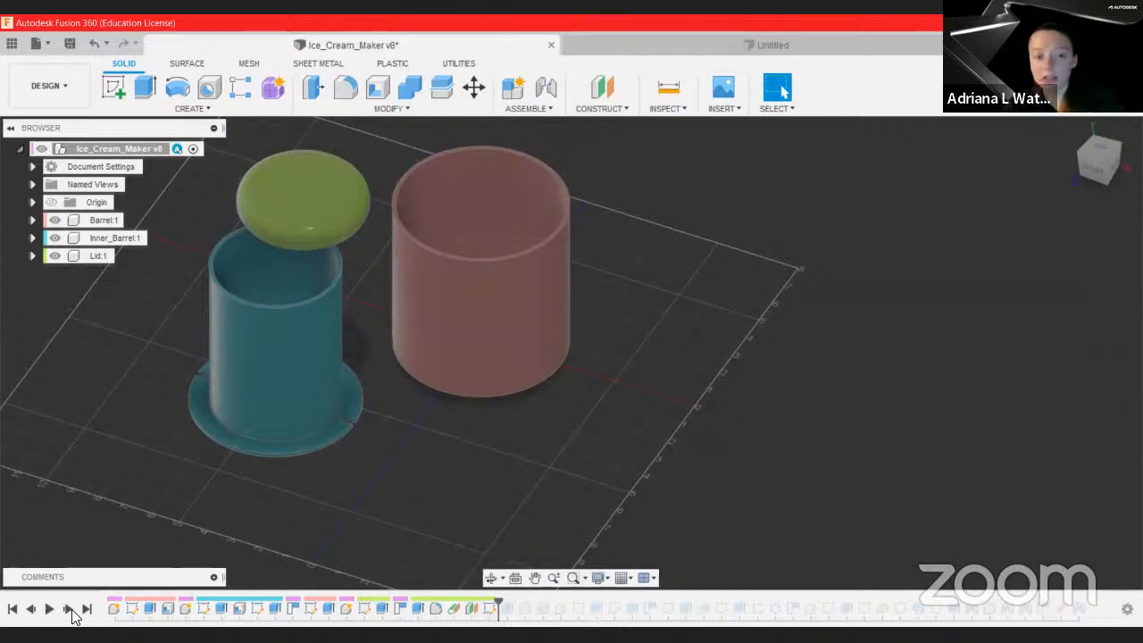
pyautogui.click(69, 609)
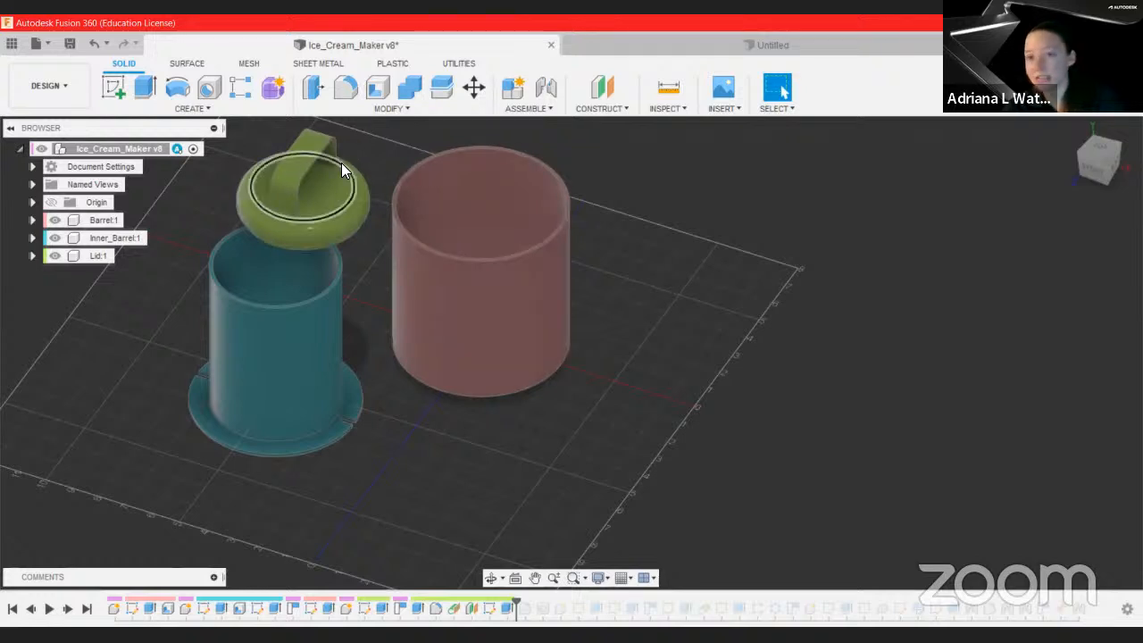
pyautogui.click(68, 609)
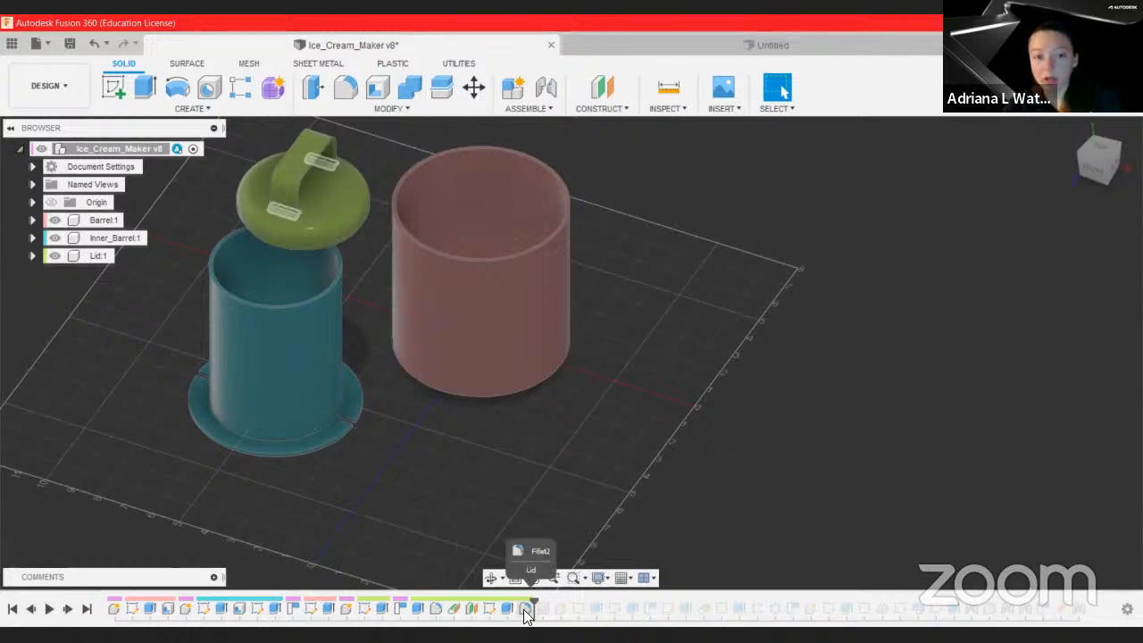
# Step: Step forward through the timeline features that cut the lid handle's hole and begin the paddle component
pyautogui.click(67, 610)
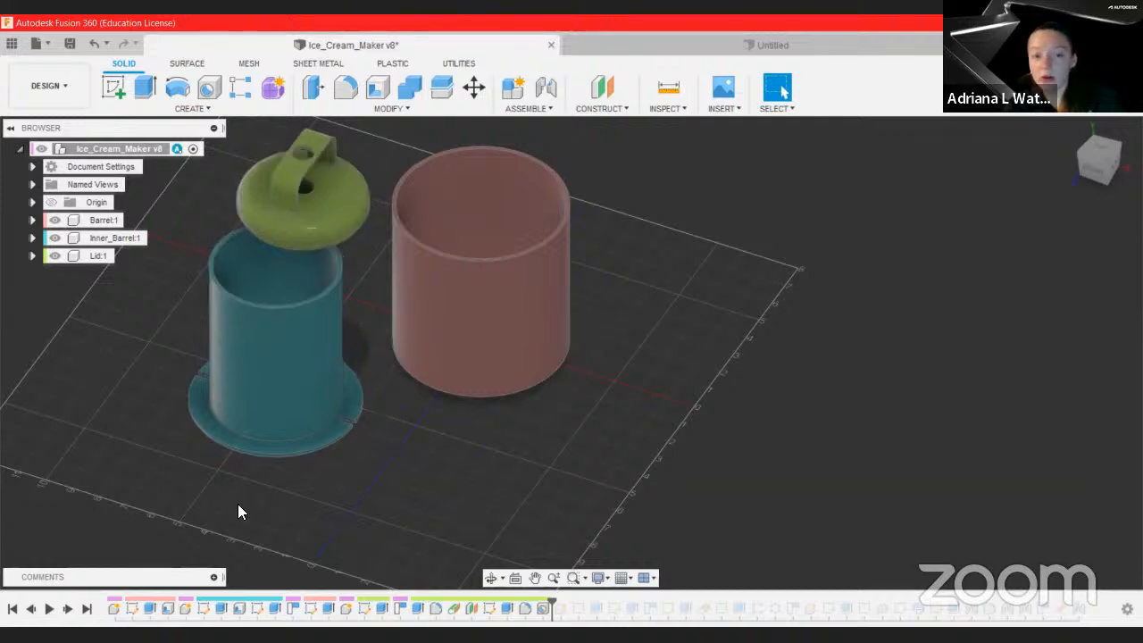
pyautogui.click(67, 608)
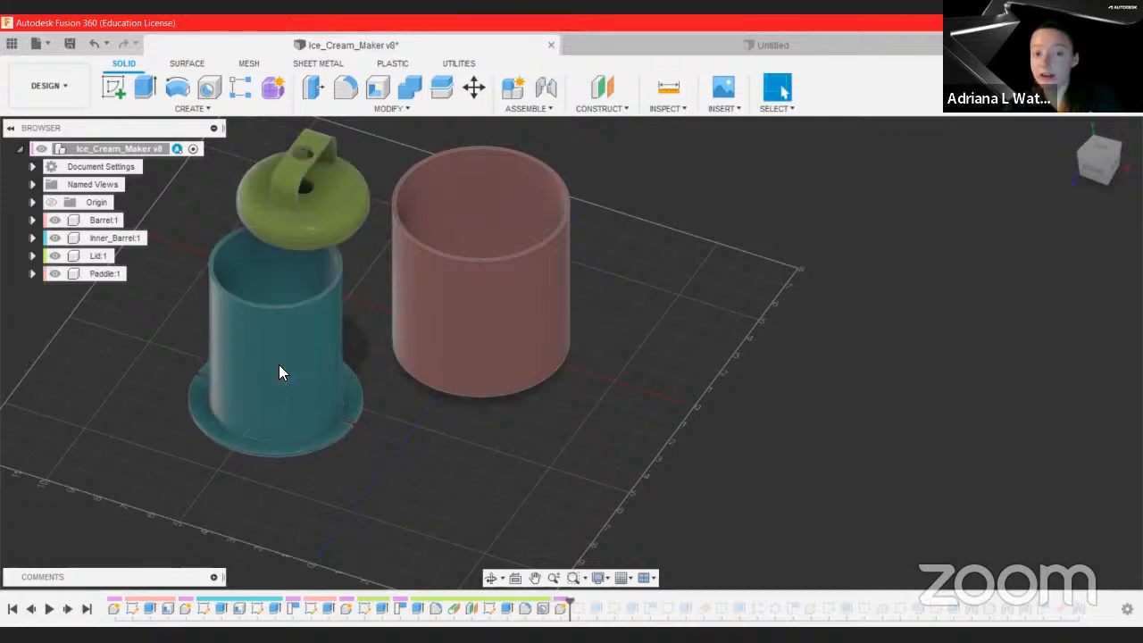
pyautogui.click(67, 608)
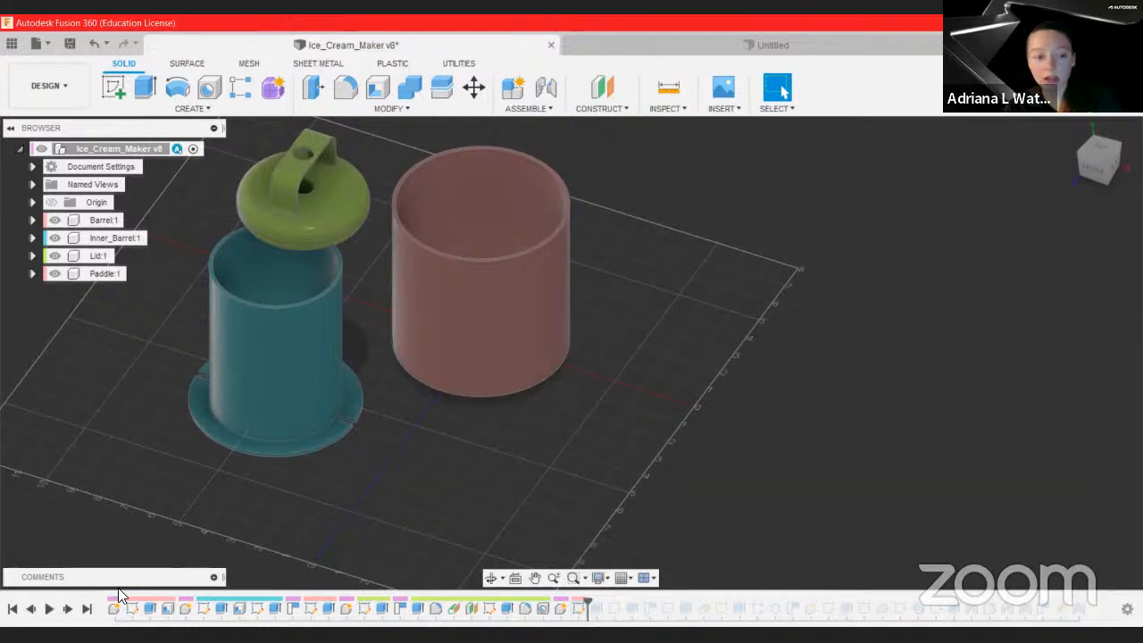
pyautogui.click(75, 610)
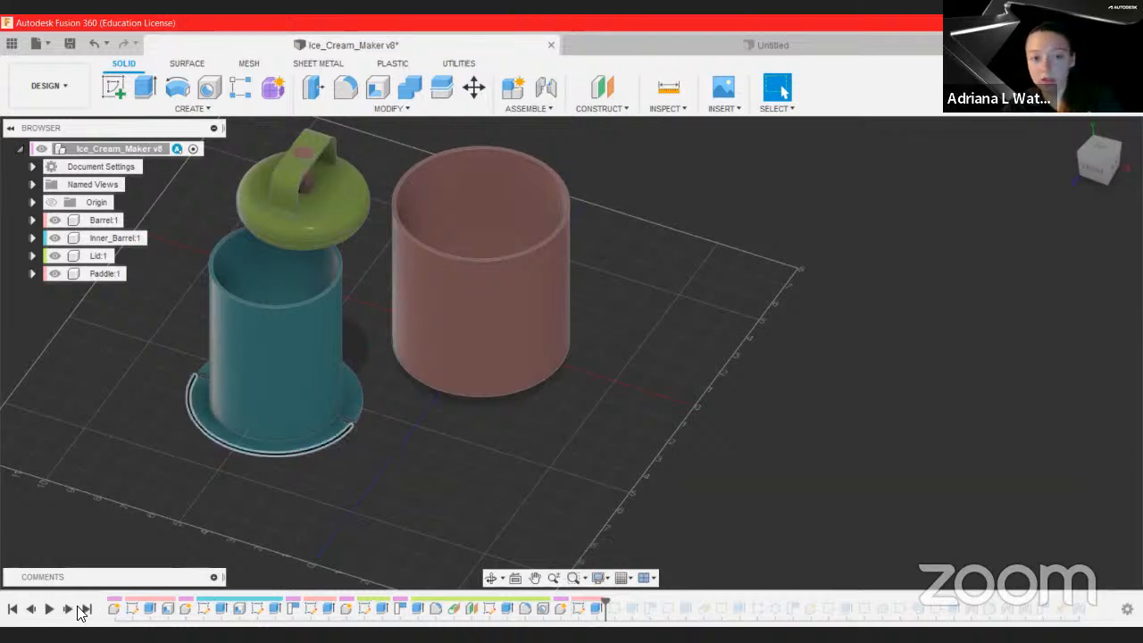
# Step: Orbit the model and step forward through the paddle shaft's sketch and extrusion features
pyautogui.keyDown('shift'); pyautogui.moveTo(439, 466); pyautogui.dragTo(360, 432, button='middle'); pyautogui.keyUp('shift')
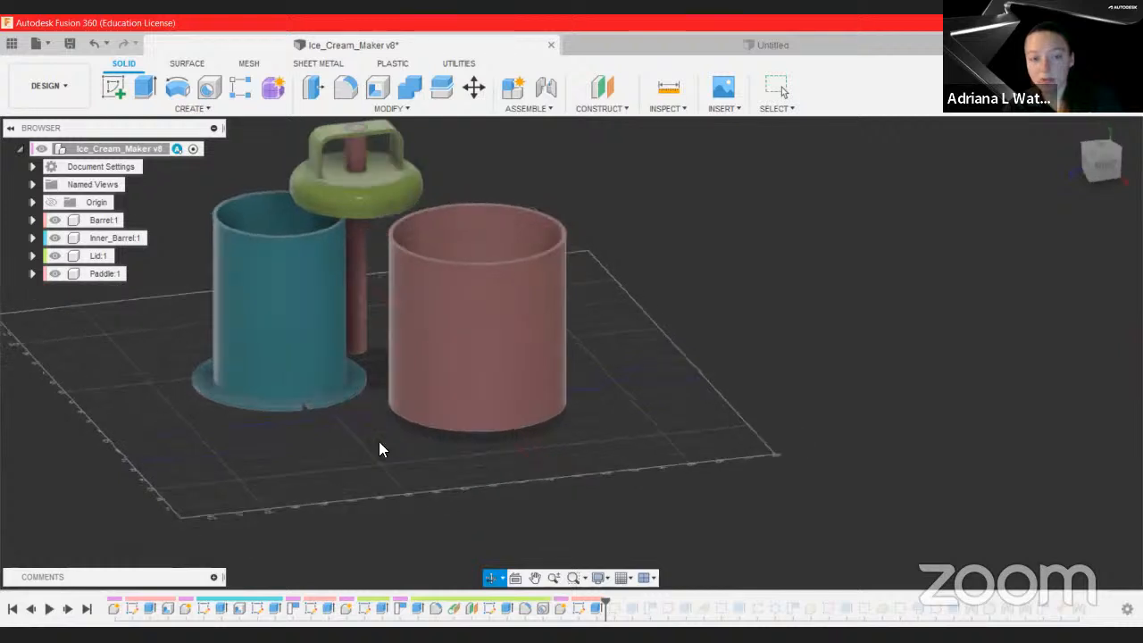
pyautogui.click(70, 610)
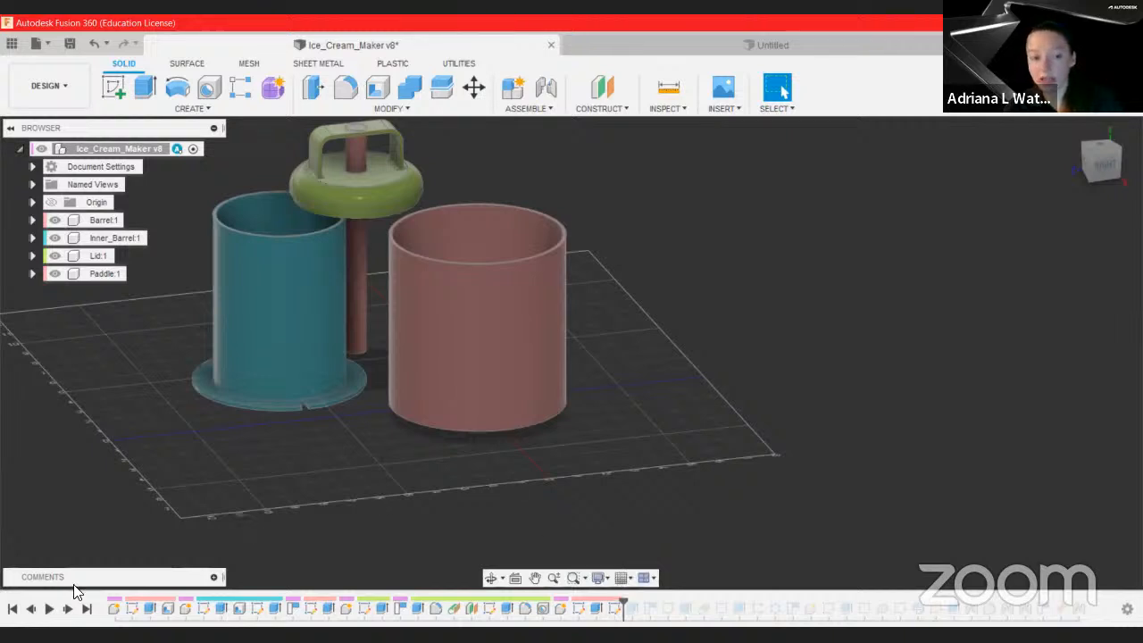
pyautogui.click(73, 609)
pyautogui.moveTo(327, 418)
pyautogui.keyDown('shift'); pyautogui.mouseDown(button='middle')
pyautogui.moveTo(326, 474)
pyautogui.moveTo(264, 494)
pyautogui.mouseUp(button='middle'); pyautogui.keyUp('shift')
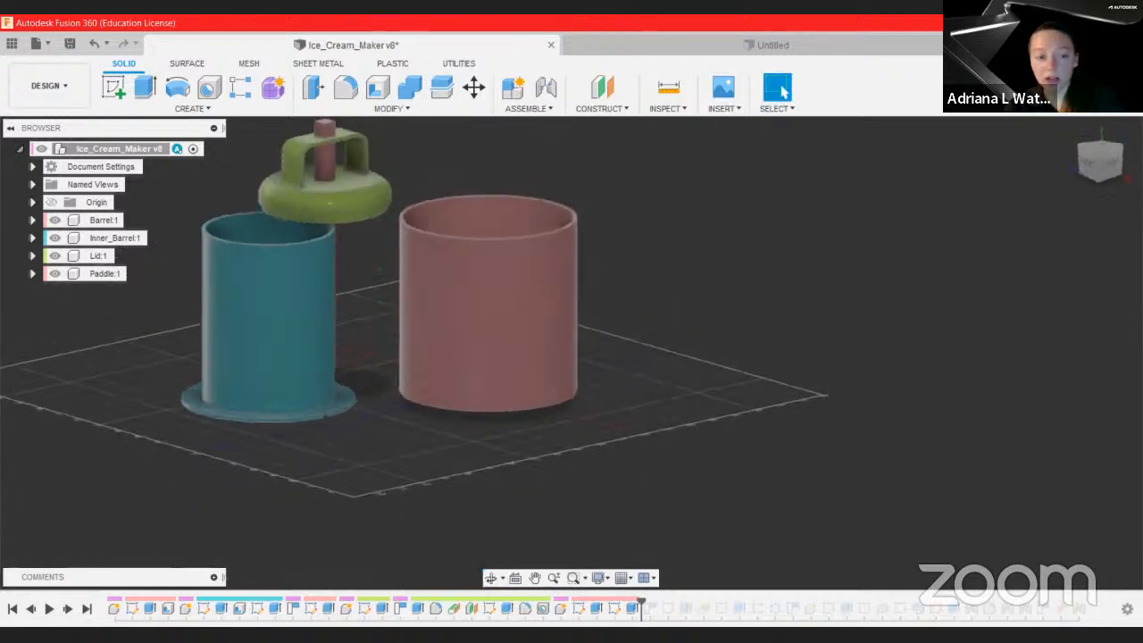
pyautogui.click(66, 610)
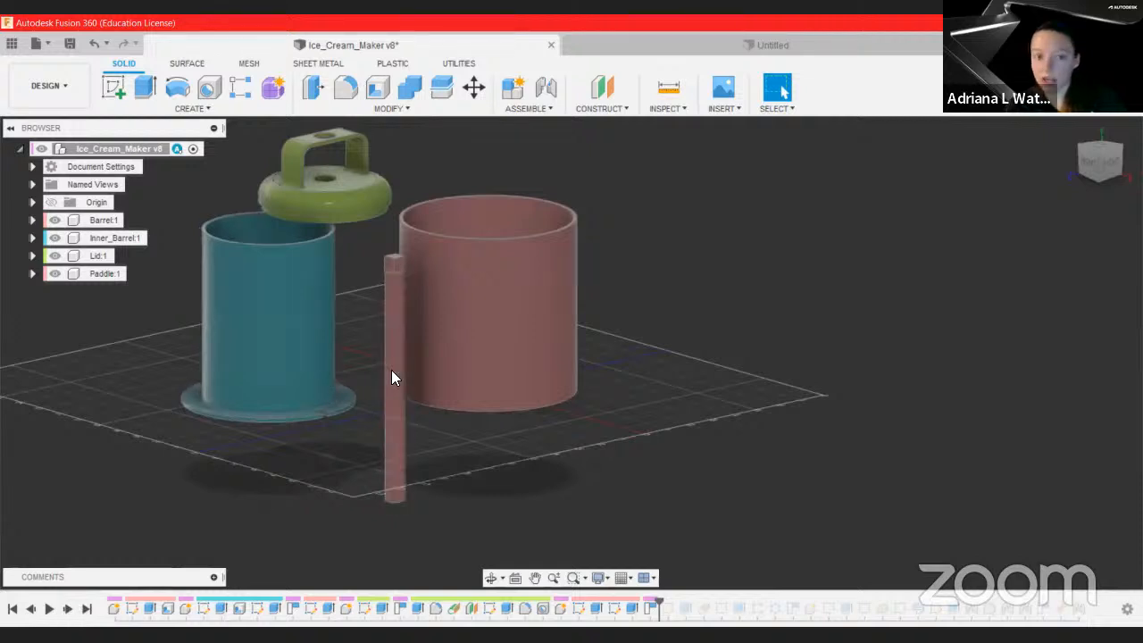
pyautogui.click(68, 608)
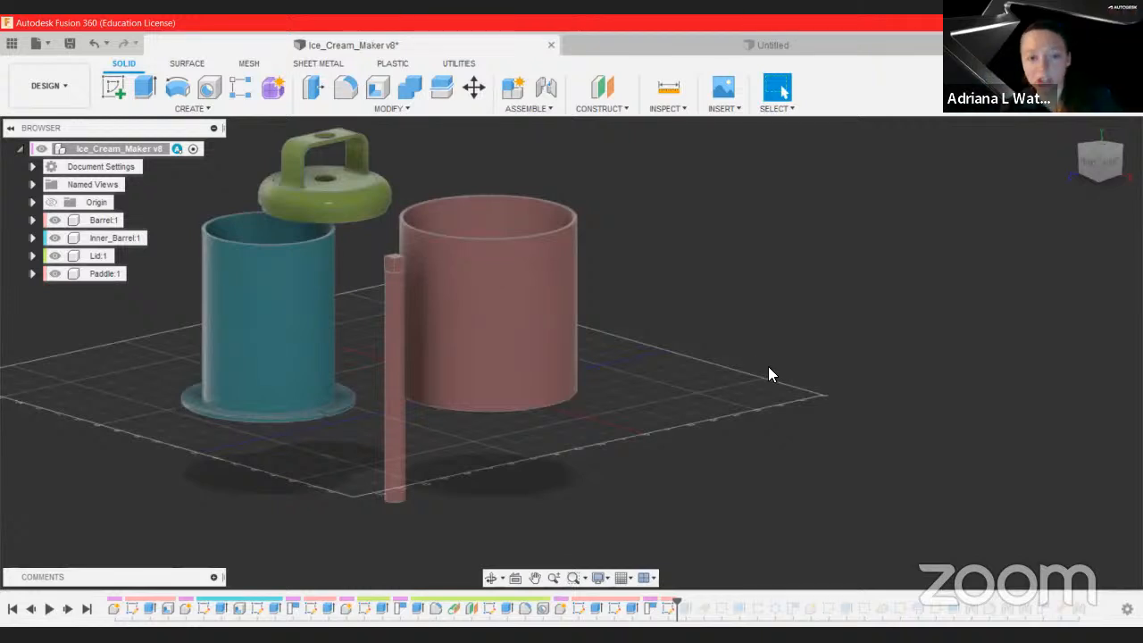
# Step: Orbit around the paddle shaft, select its next sketch in the timeline, and jump to the end of the timeline
pyautogui.keyDown('shift'); pyautogui.moveTo(752, 368); pyautogui.dragTo(393, 454, button='middle'); pyautogui.keyUp('shift')
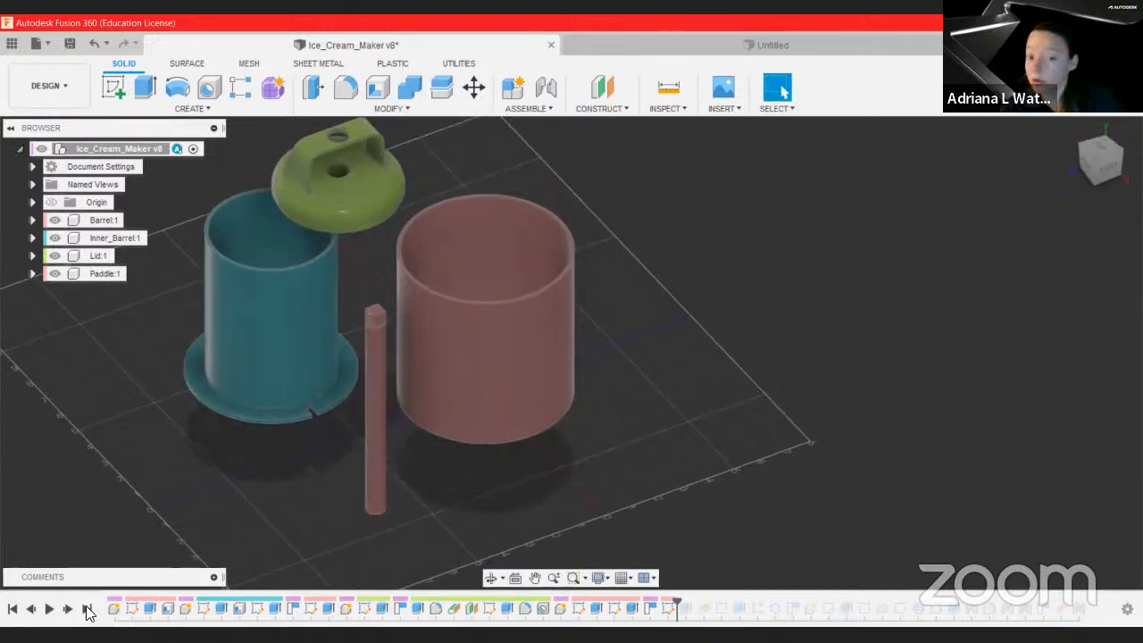
pyautogui.click(670, 611)
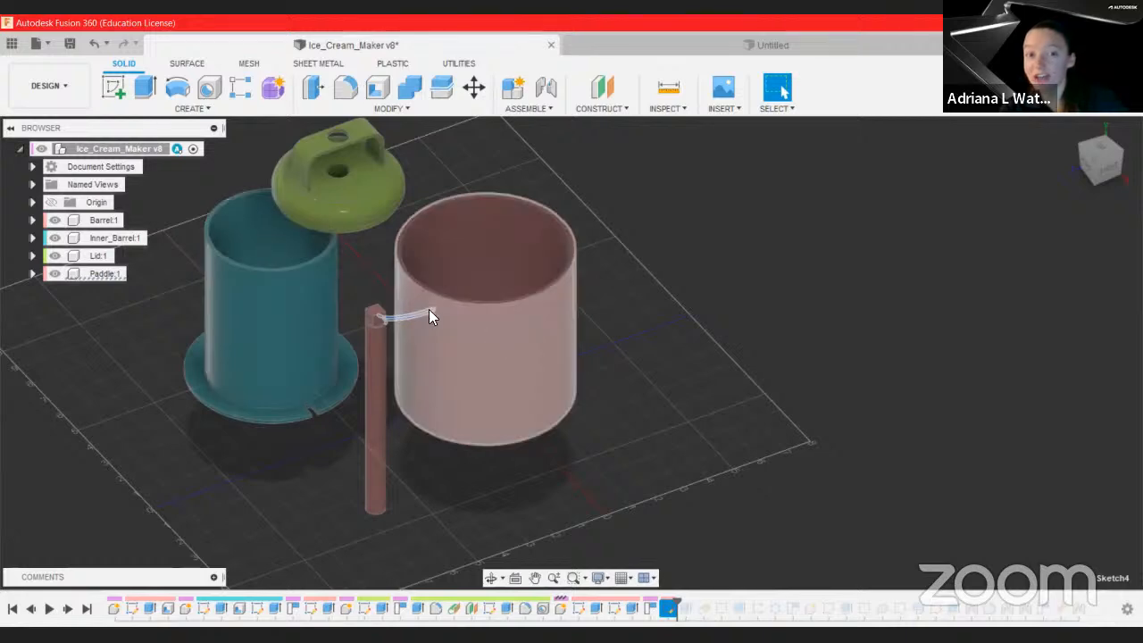
pyautogui.click(86, 609)
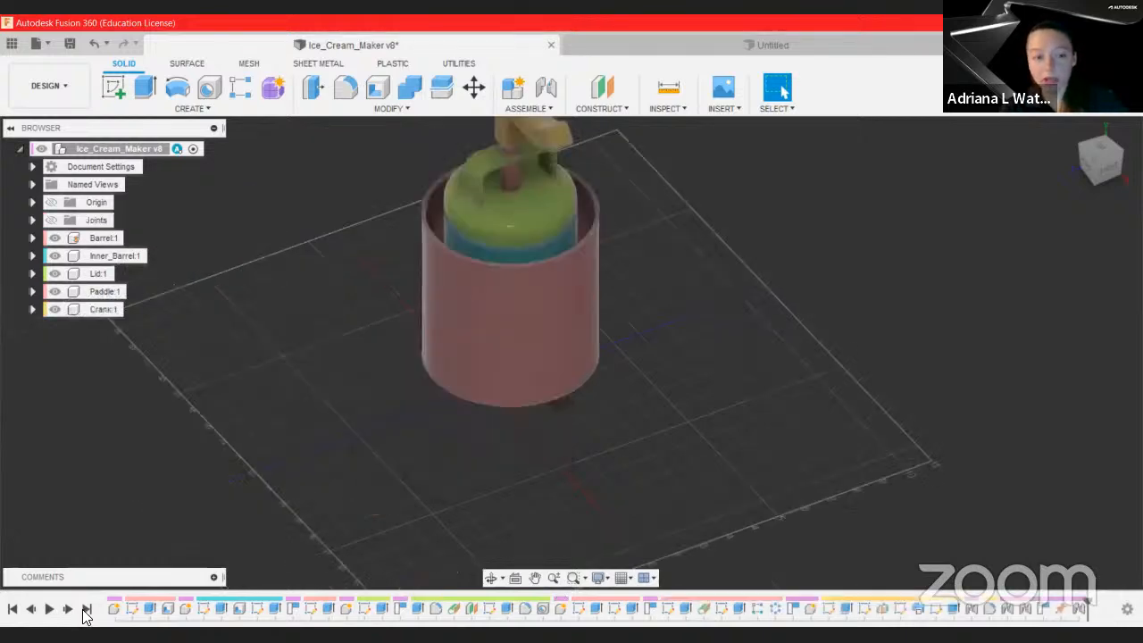
# Step: Scrub the timeline marker back to the paddle features and step forward through the paddle blade's creation
pyautogui.moveTo(1084, 609); pyautogui.dragTo(638, 609)
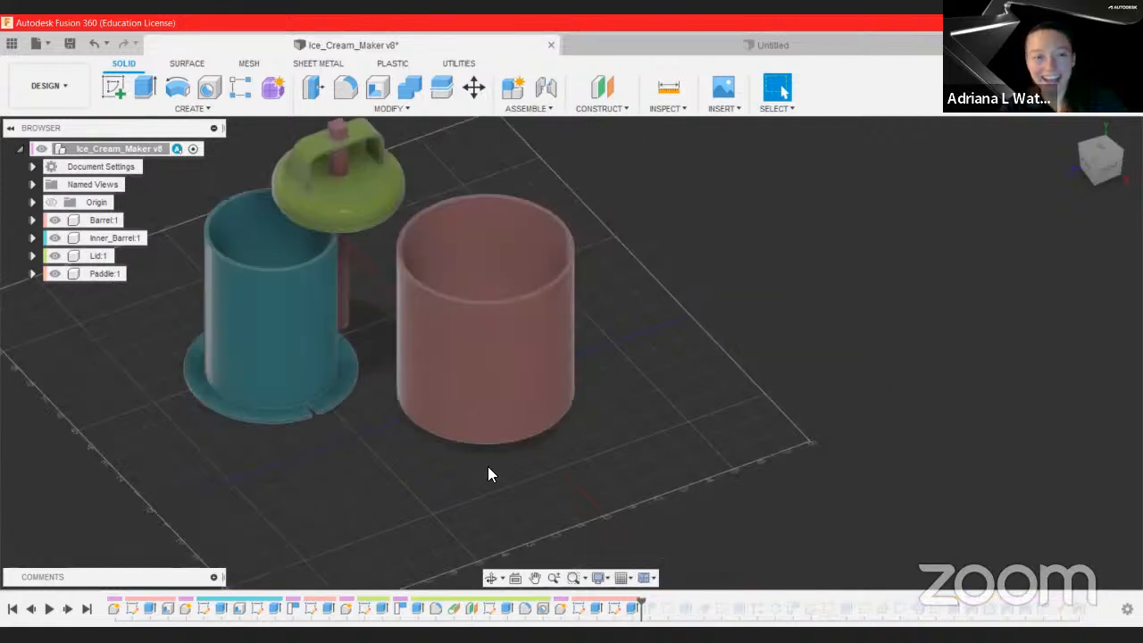
pyautogui.click(69, 609)
pyautogui.click(70, 609)
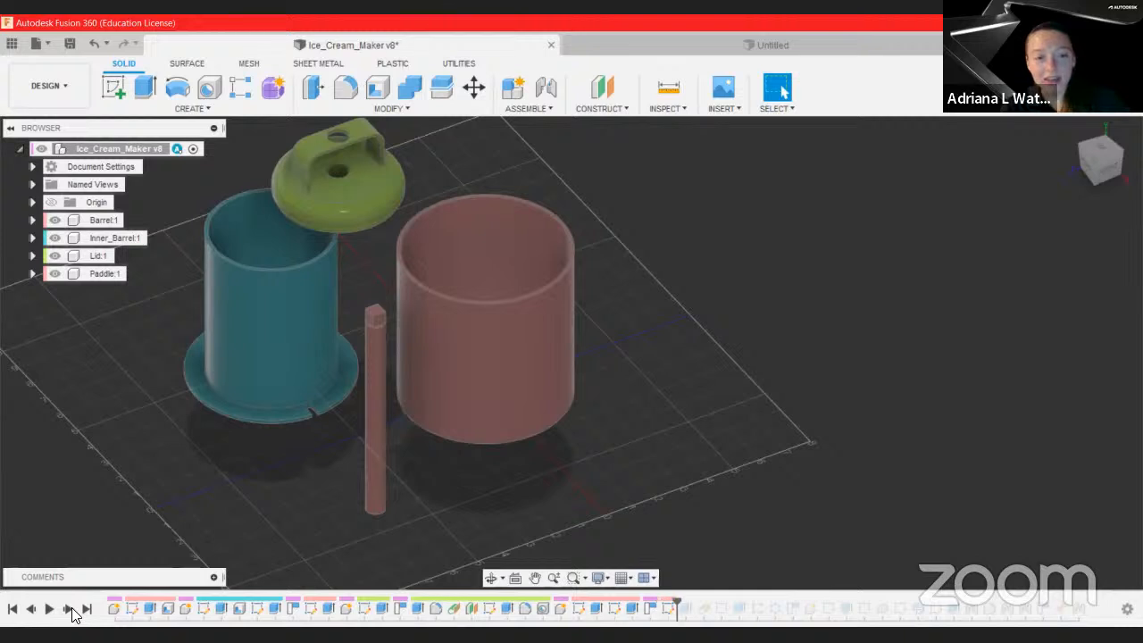
pyautogui.click(70, 609)
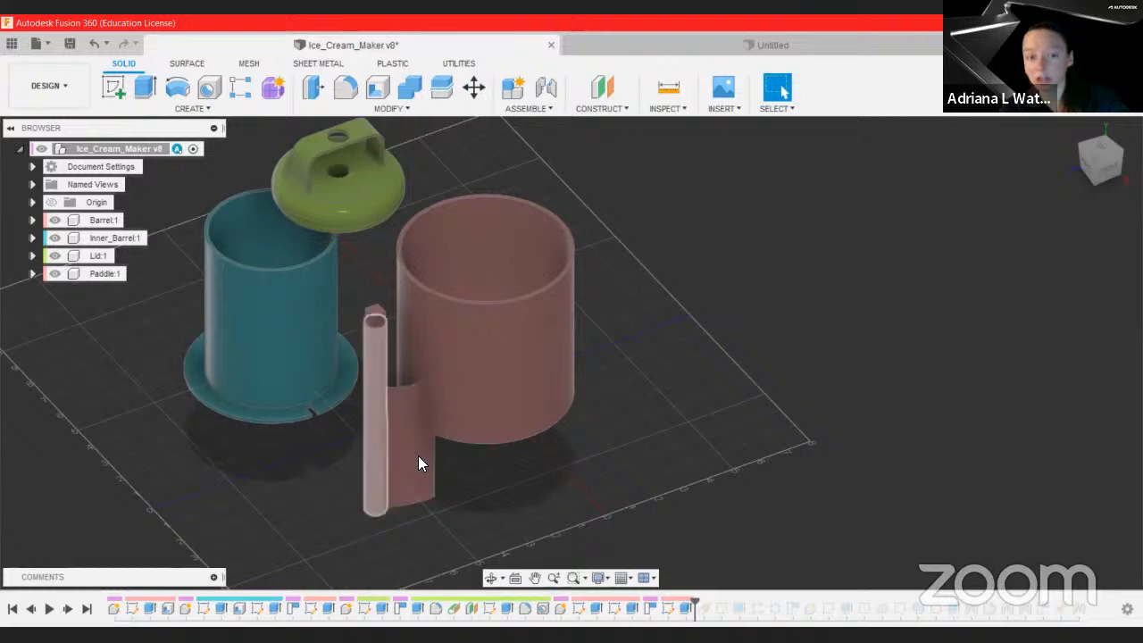
pyautogui.click(68, 609)
# Step: Step forward through the features that shape the paddle blade and add its holes
pyautogui.moveTo(697, 613)
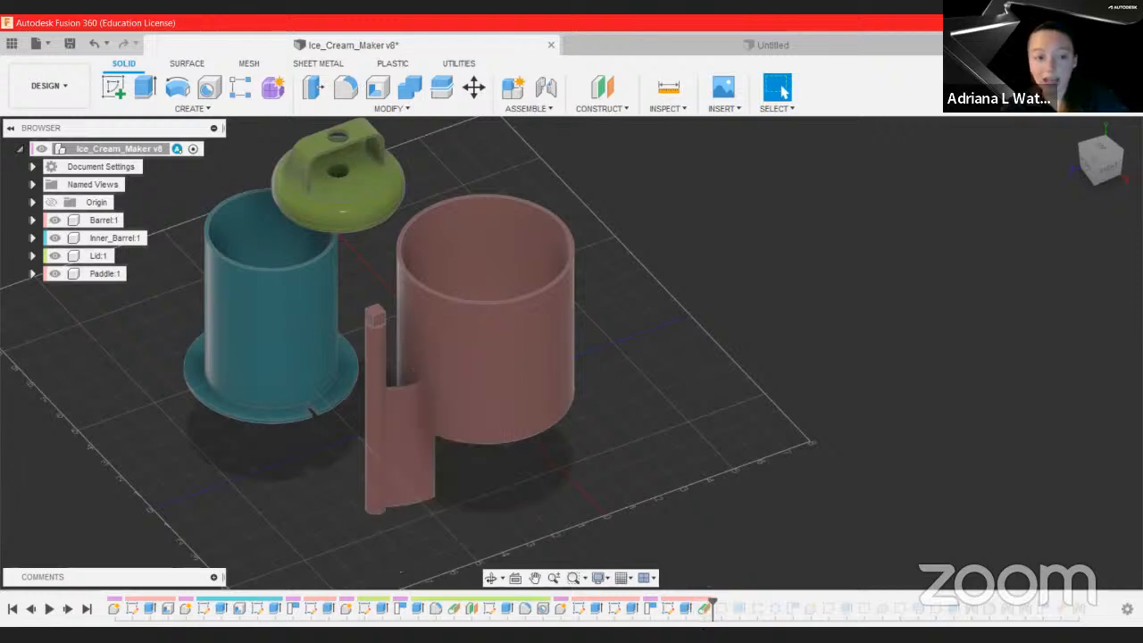
pyautogui.click(68, 609)
pyautogui.click(68, 609)
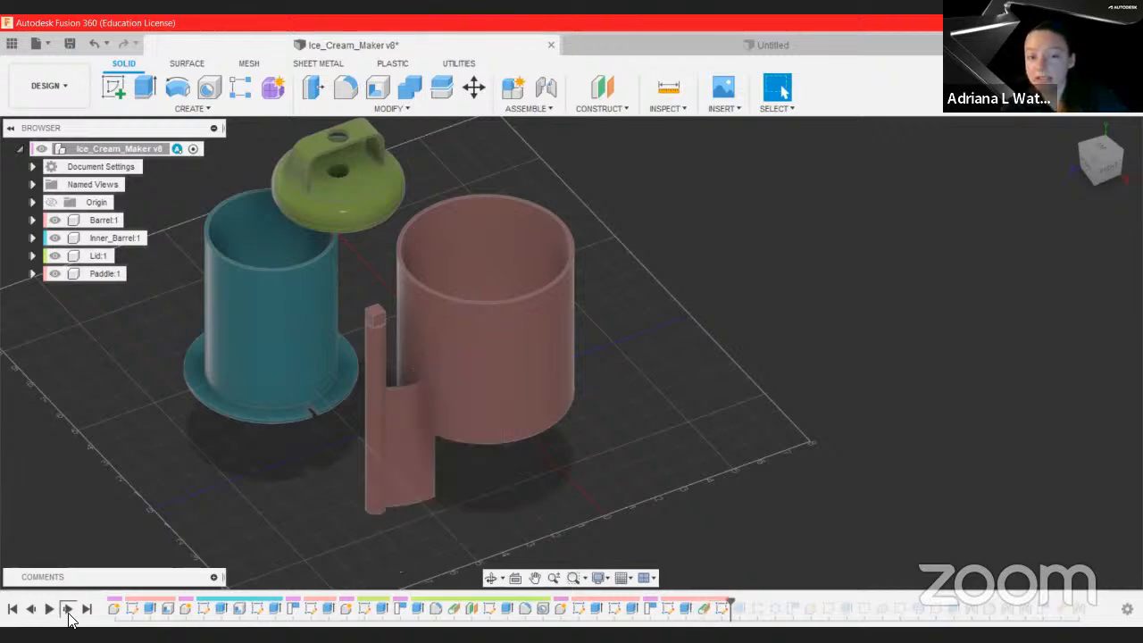
pyautogui.click(68, 609)
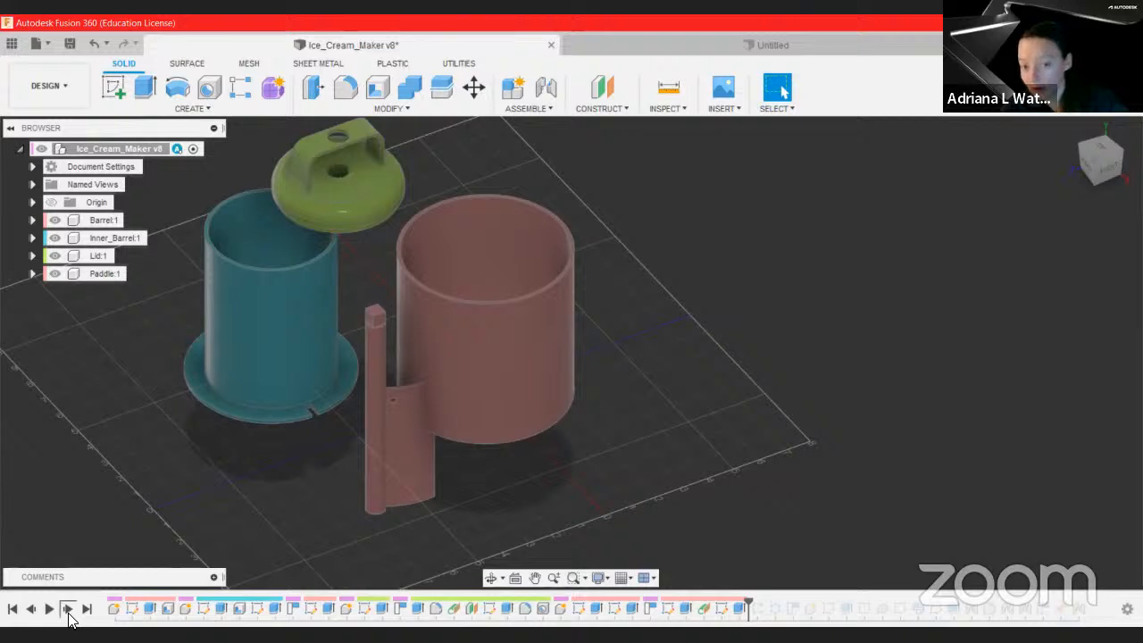
pyautogui.click(68, 609)
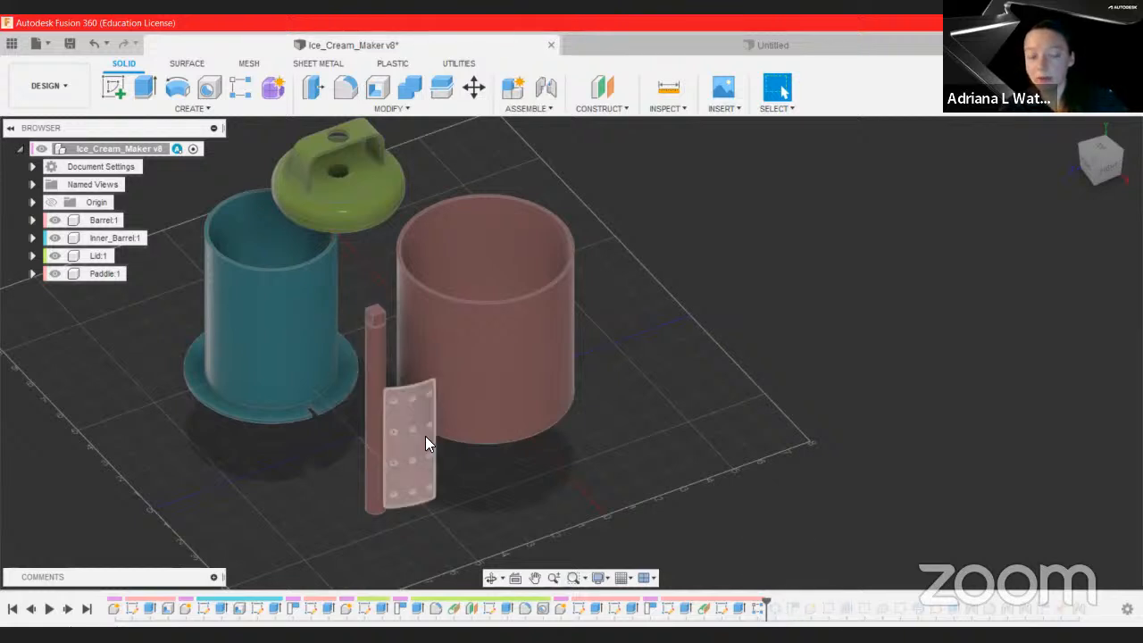
# Step: Orbit the view and step through the paddle blade's mirror, placement and crank component features
pyautogui.keyDown('shift'); pyautogui.moveTo(811, 418); pyautogui.dragTo(806, 504, button='middle'); pyautogui.keyUp('shift')
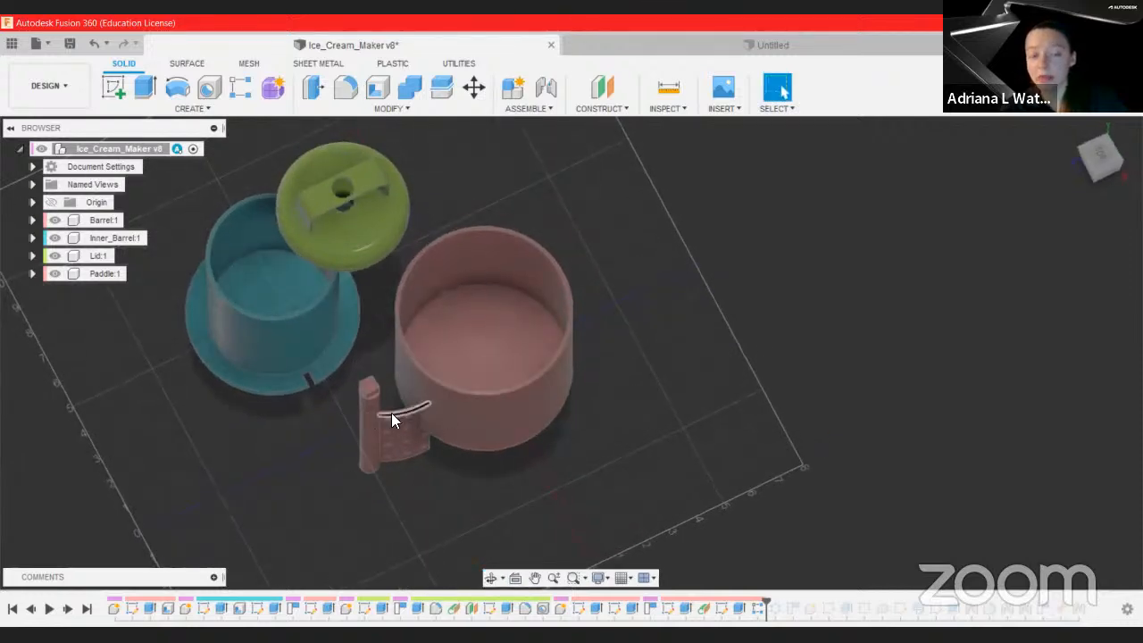
pyautogui.click(68, 610)
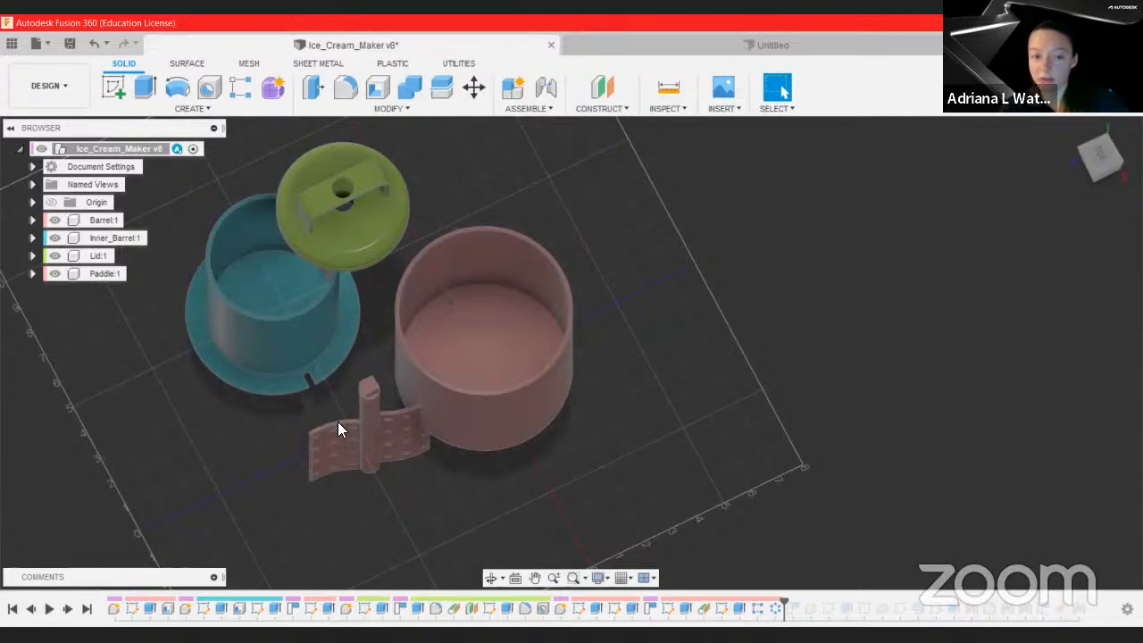
pyautogui.keyDown('shift'); pyautogui.moveTo(439, 411); pyautogui.dragTo(712, 427, button='middle'); pyautogui.keyUp('shift')
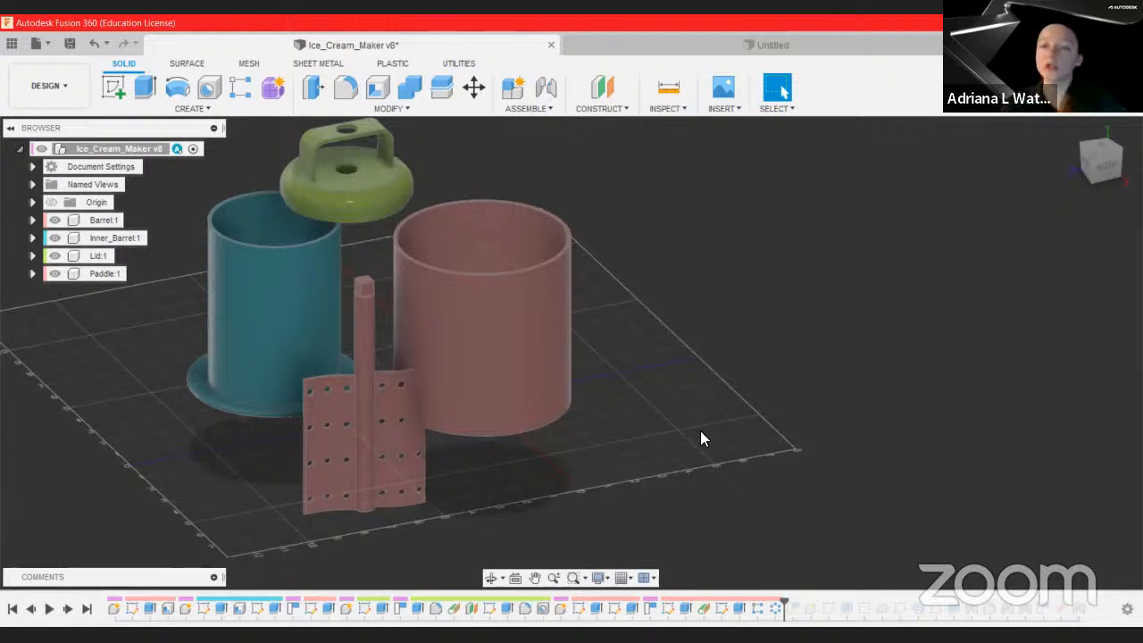
pyautogui.click(66, 609)
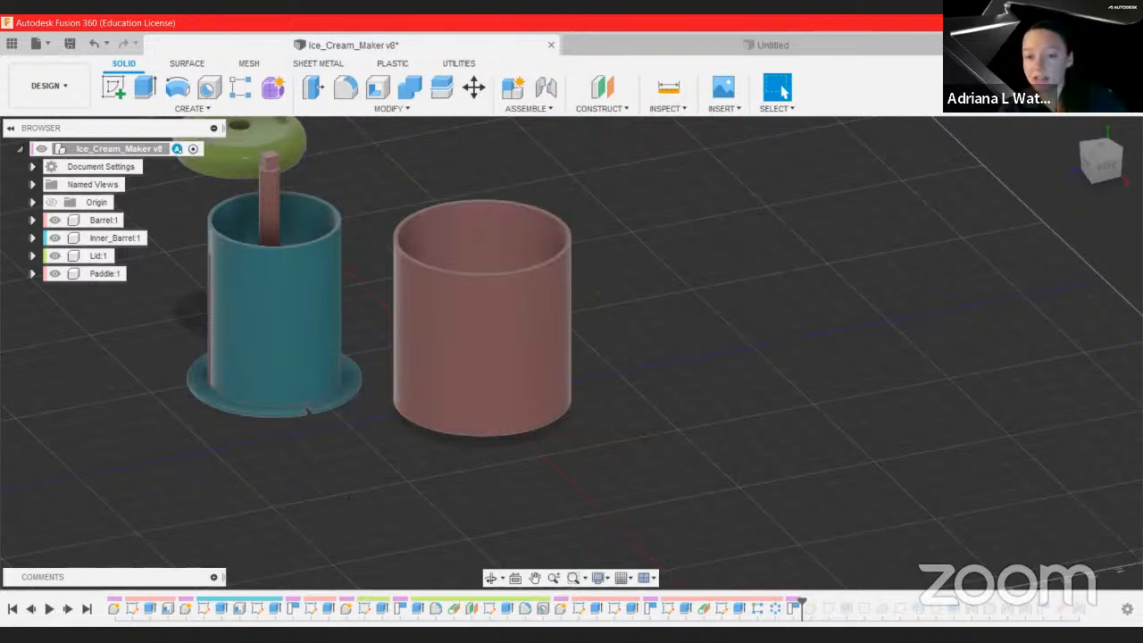
pyautogui.moveTo(361, 473); pyautogui.dragTo(405, 497, button='middle')
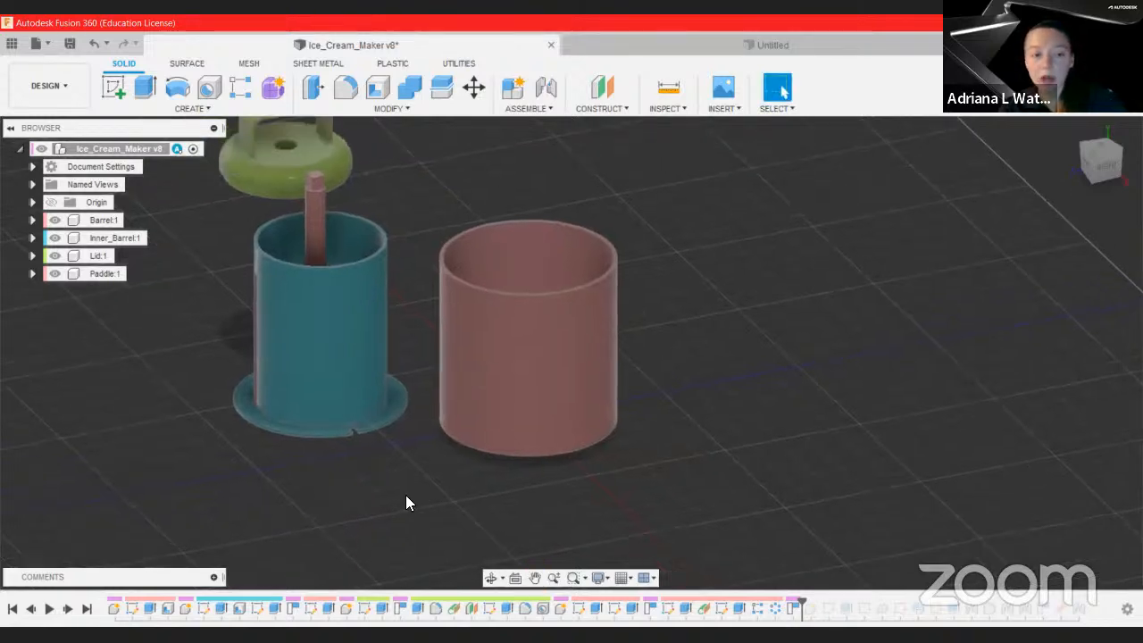
pyautogui.click(67, 609)
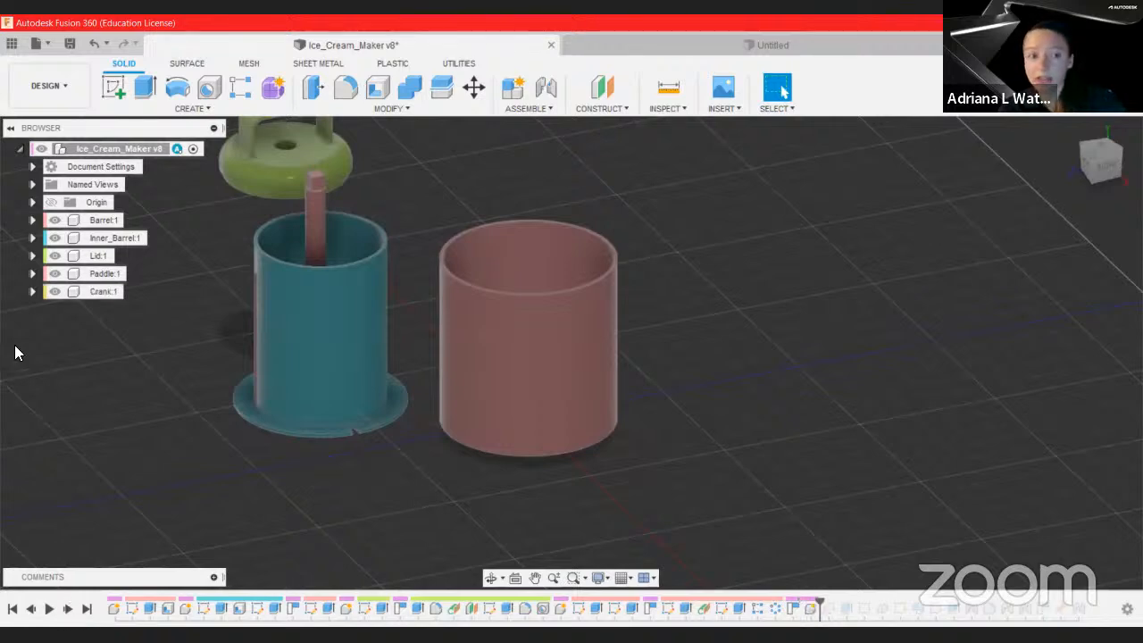
# Step: Jump to the end of the timeline, scrub back to the crank features, and step through the crank's creation
pyautogui.click(87, 610)
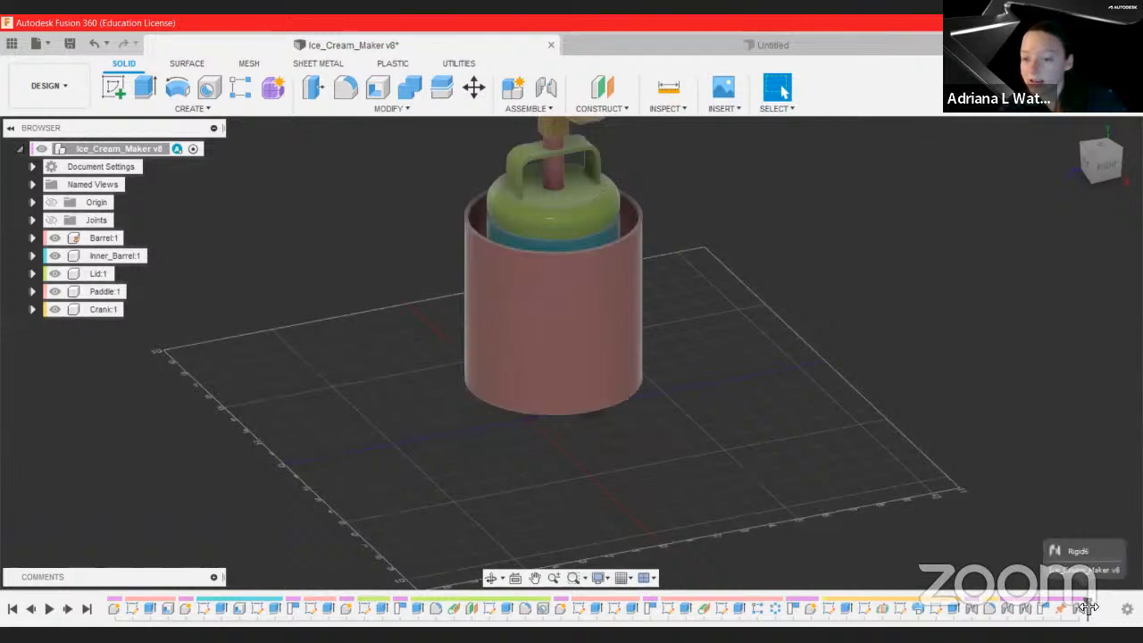
pyautogui.moveTo(1000, 607); pyautogui.dragTo(874, 609)
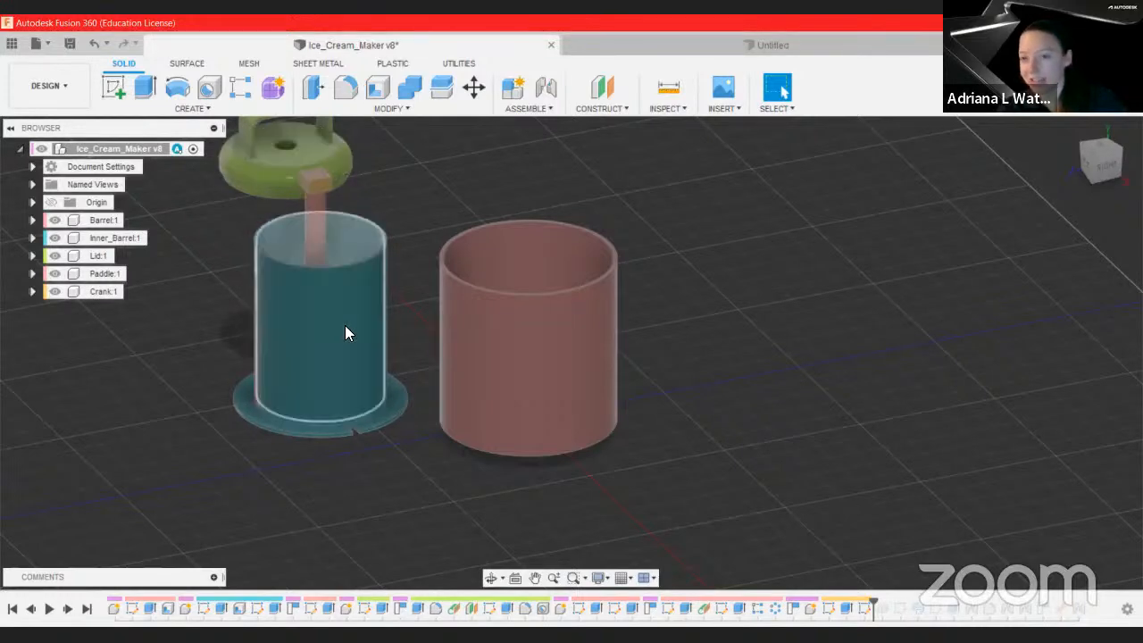
pyautogui.click(69, 612)
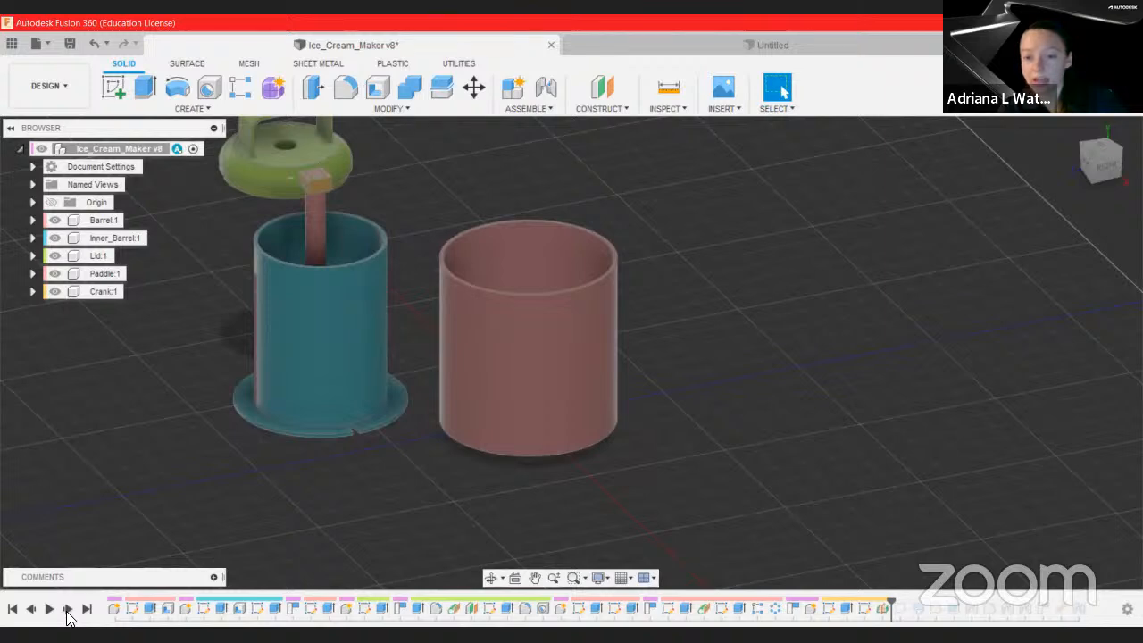
pyautogui.click(69, 610)
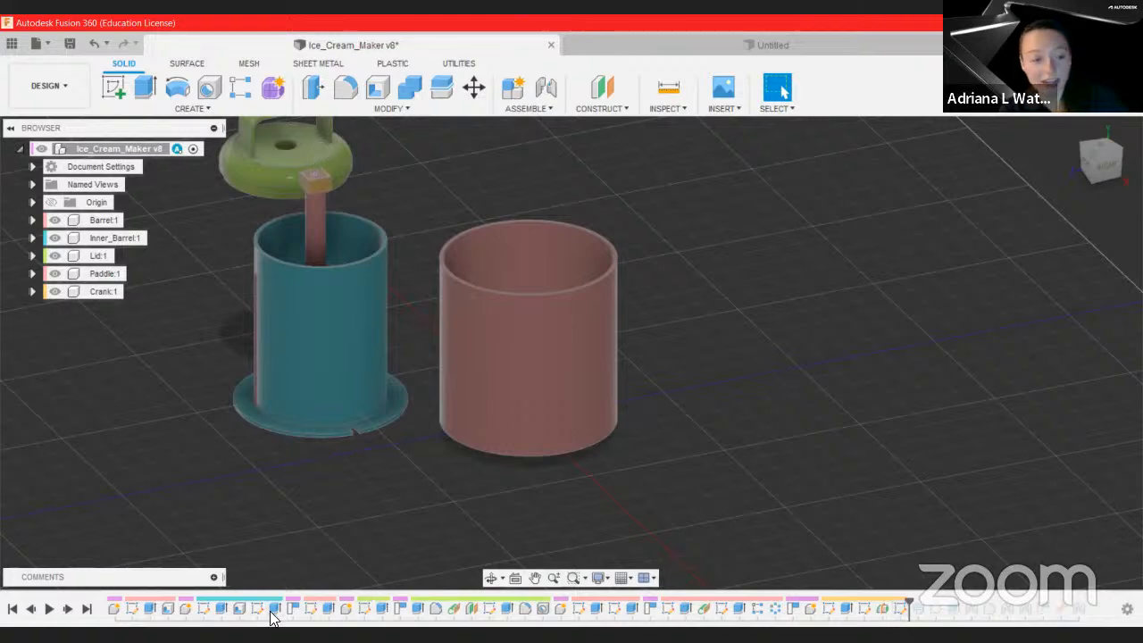
pyautogui.click(68, 609)
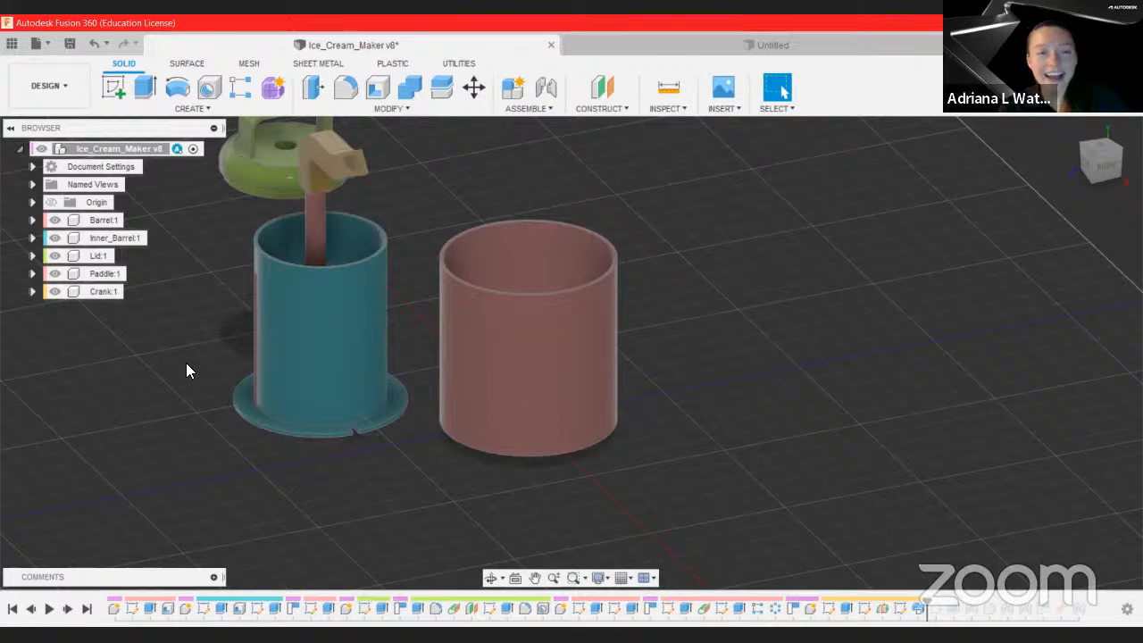
# Step: Orbit the model and step forward through the crank's remaining features and the paddle's assembly placement
pyautogui.moveTo(245, 430)
pyautogui.keyDown('shift'); pyautogui.mouseDown(button='middle')
pyautogui.moveTo(213, 437)
pyautogui.moveTo(391, 383)
pyautogui.moveTo(429, 391)
pyautogui.mouseUp(button='middle'); pyautogui.keyUp('shift')
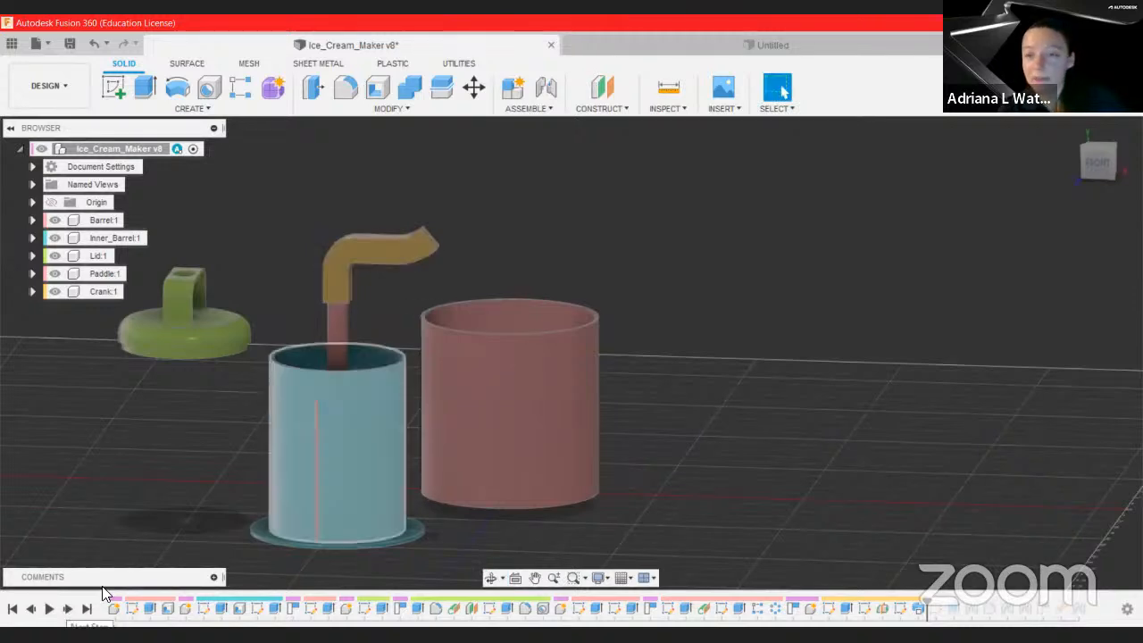
pyautogui.keyDown('shift'); pyautogui.moveTo(645, 534); pyautogui.dragTo(579, 561, button='middle'); pyautogui.keyUp('shift')
pyautogui.click(64, 610)
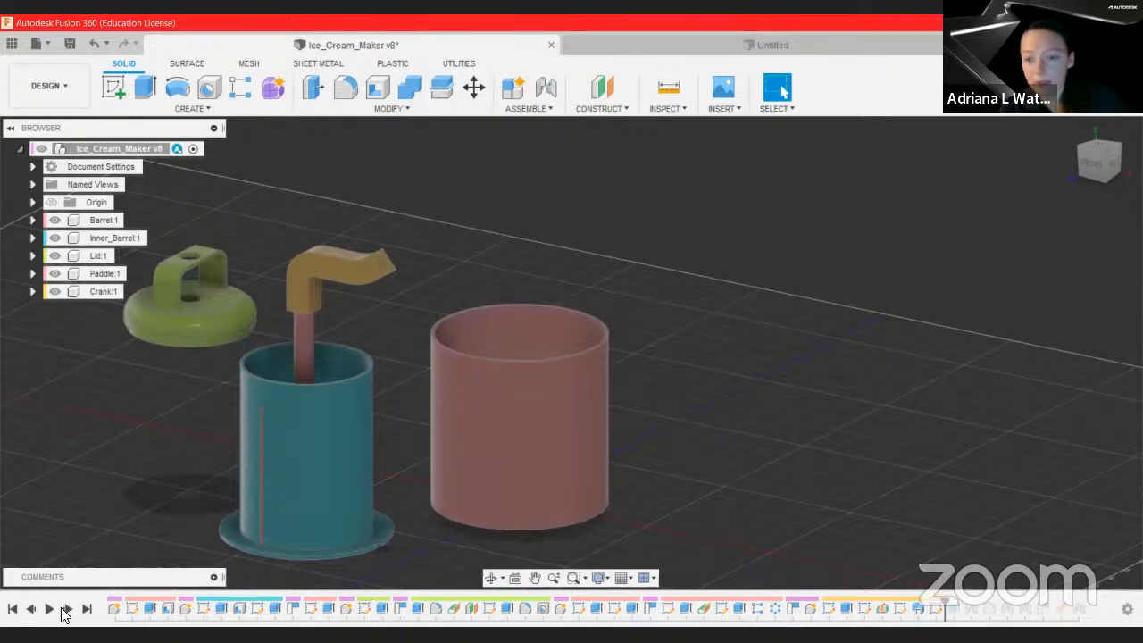
pyautogui.click(65, 610)
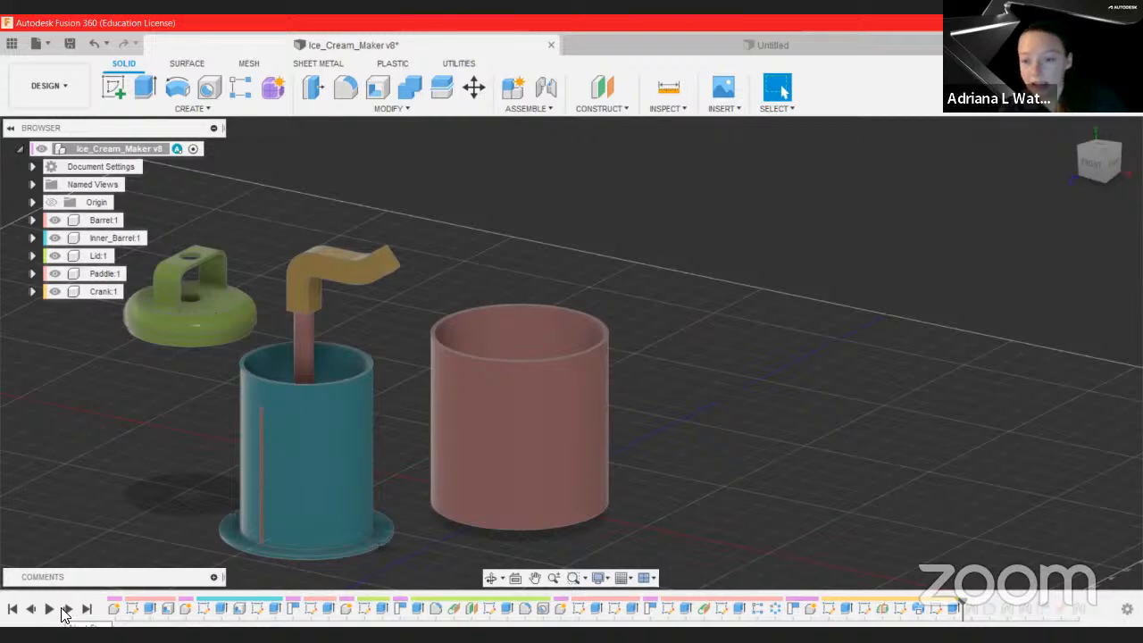
pyautogui.click(64, 609)
pyautogui.click(64, 610)
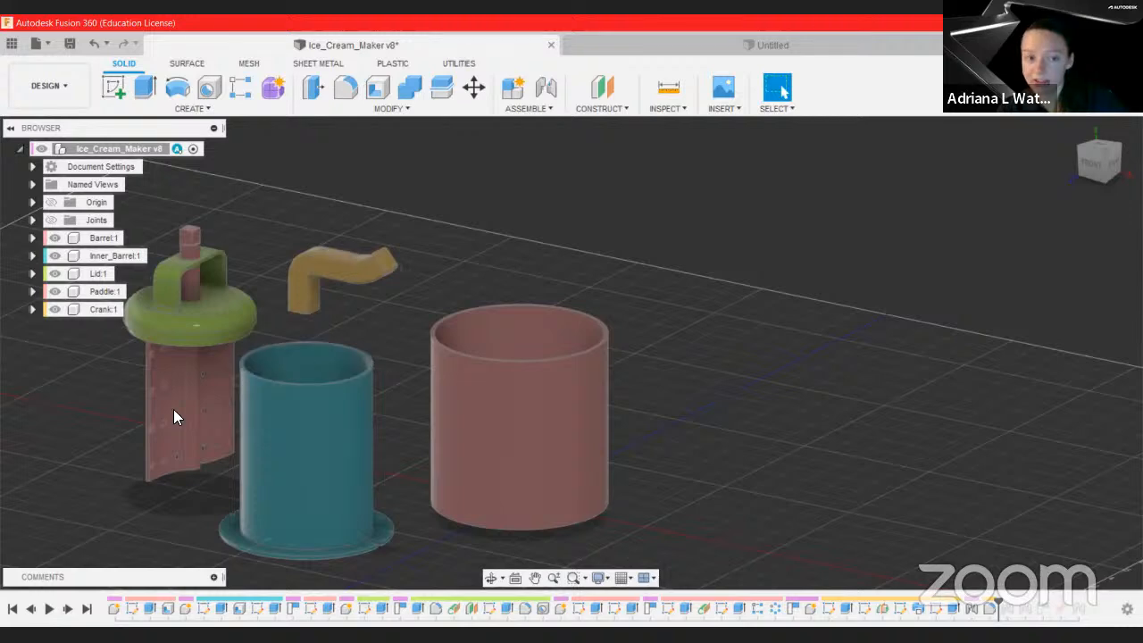
pyautogui.click(68, 610)
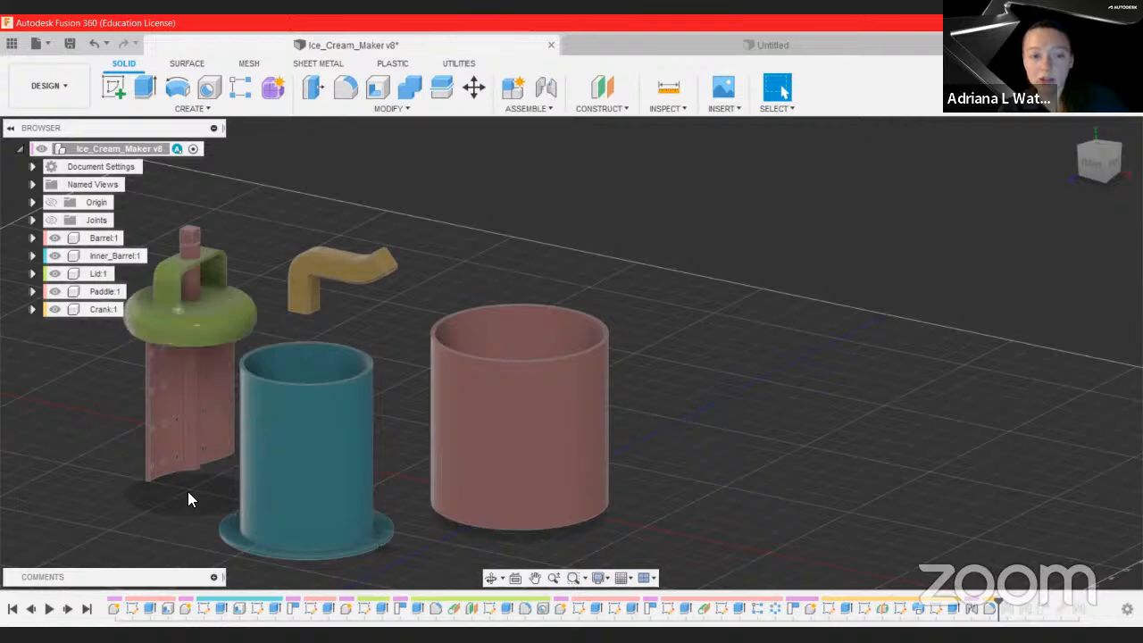
# Step: Step forward through the final timeline features to the end of the design history
pyautogui.click(68, 609)
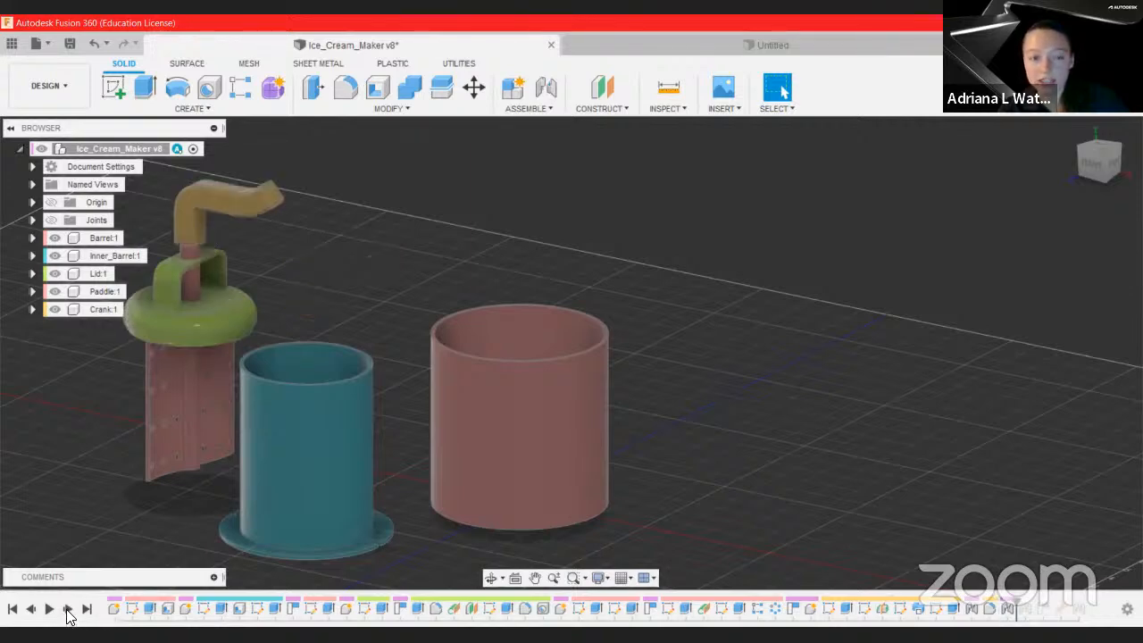
pyautogui.click(68, 609)
pyautogui.click(68, 609)
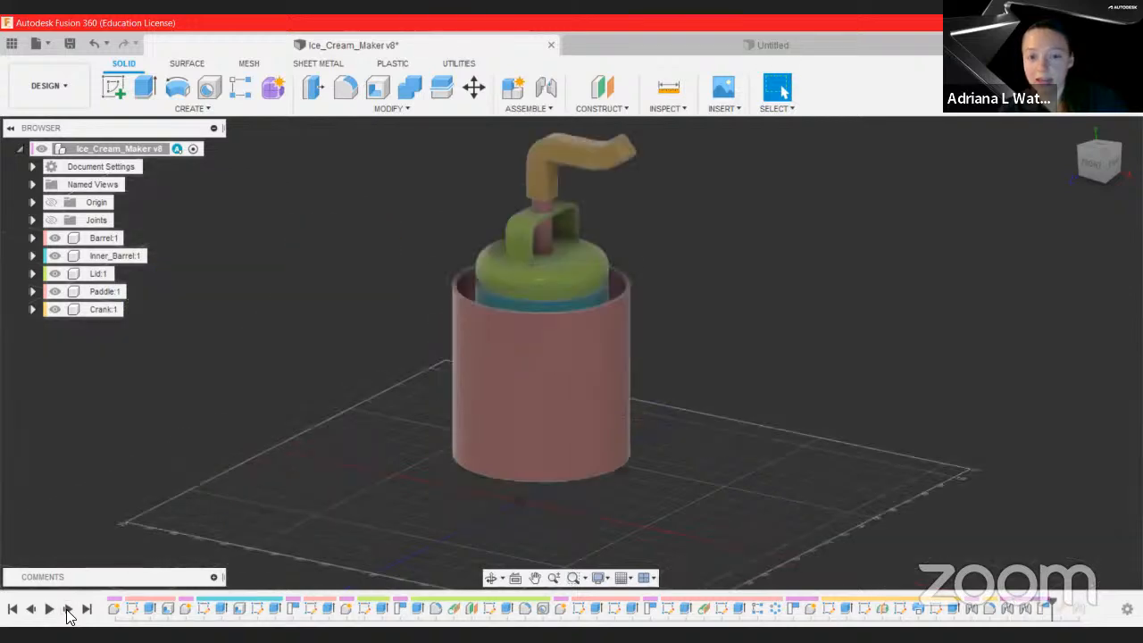
pyautogui.click(67, 609)
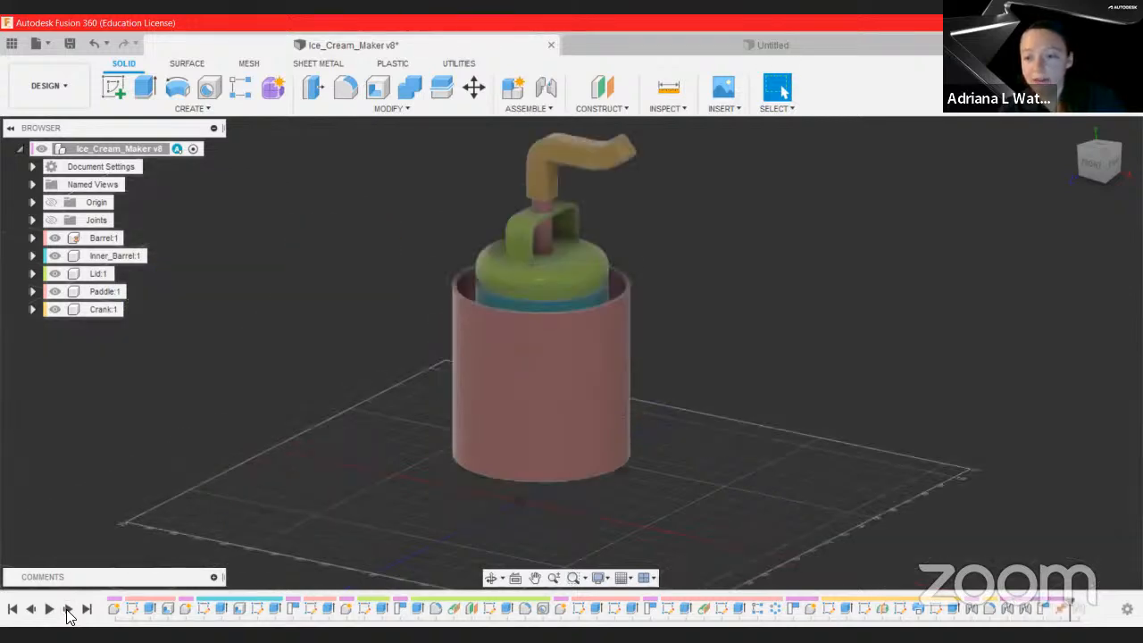
pyautogui.click(68, 609)
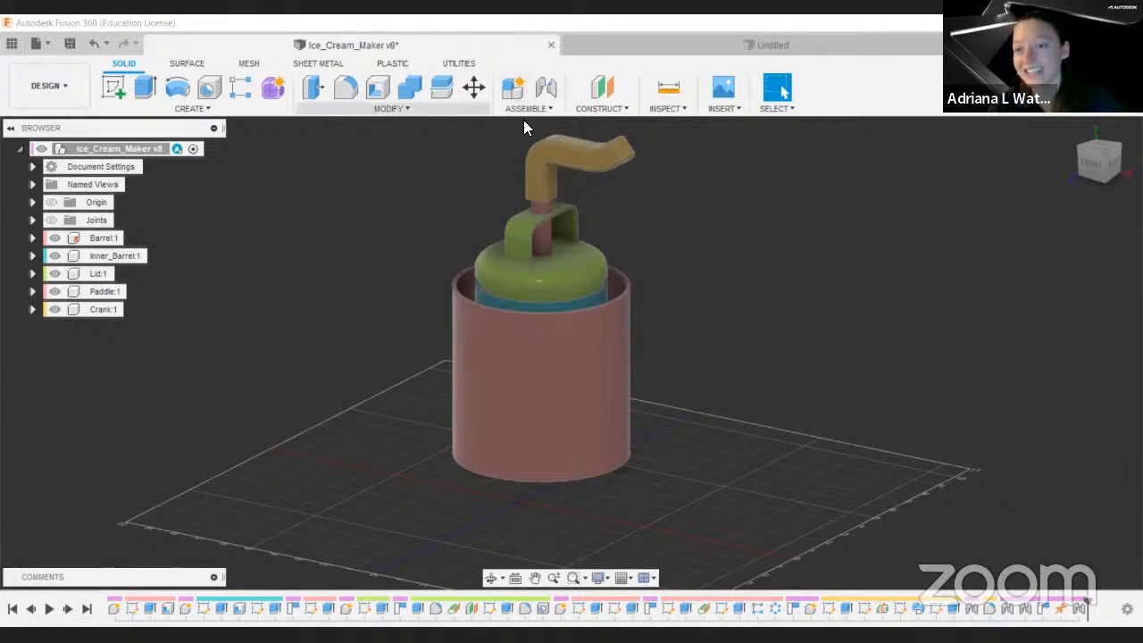
# Step: Open the Parameters dialog and browse the model parameters listed under Inner_Barrel and Lid
pyautogui.click(391, 111)
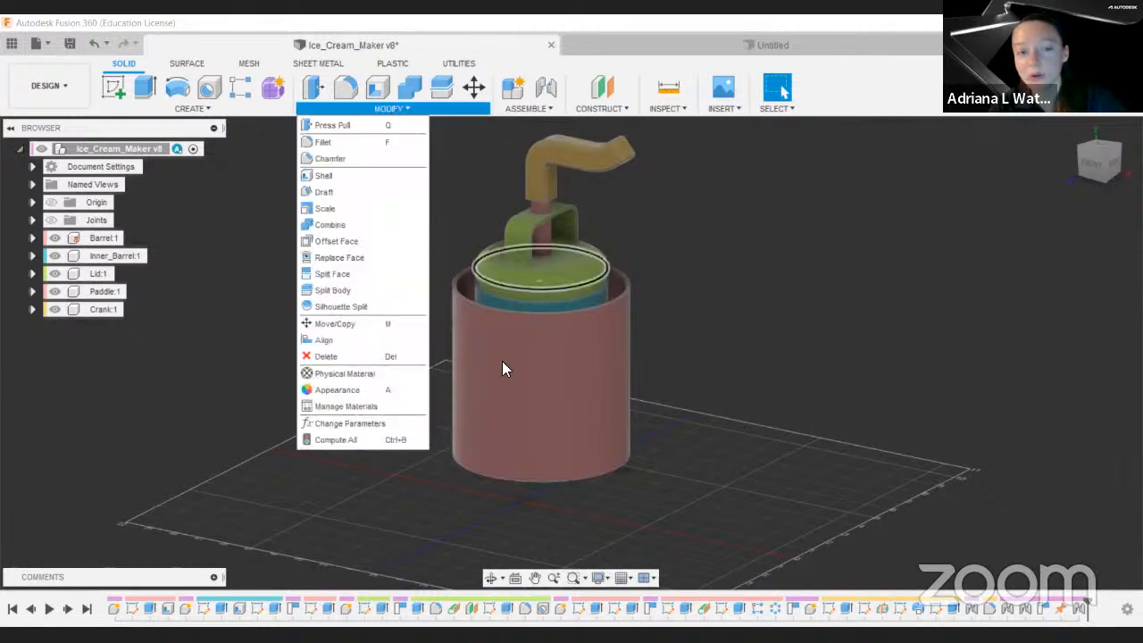
pyautogui.click(387, 425)
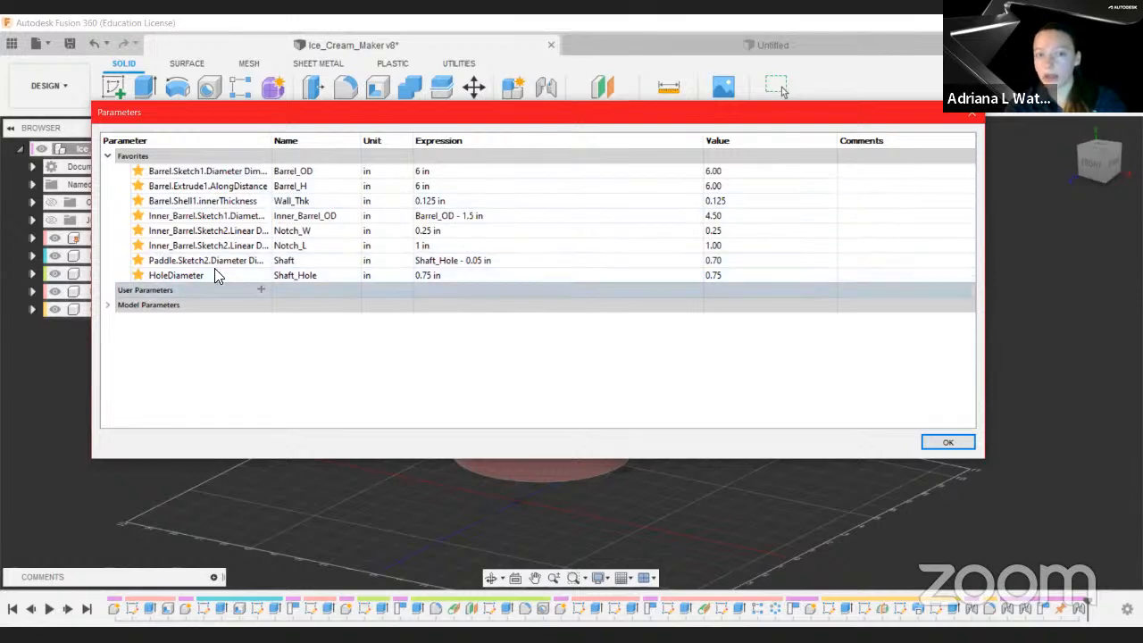
pyautogui.click(108, 304)
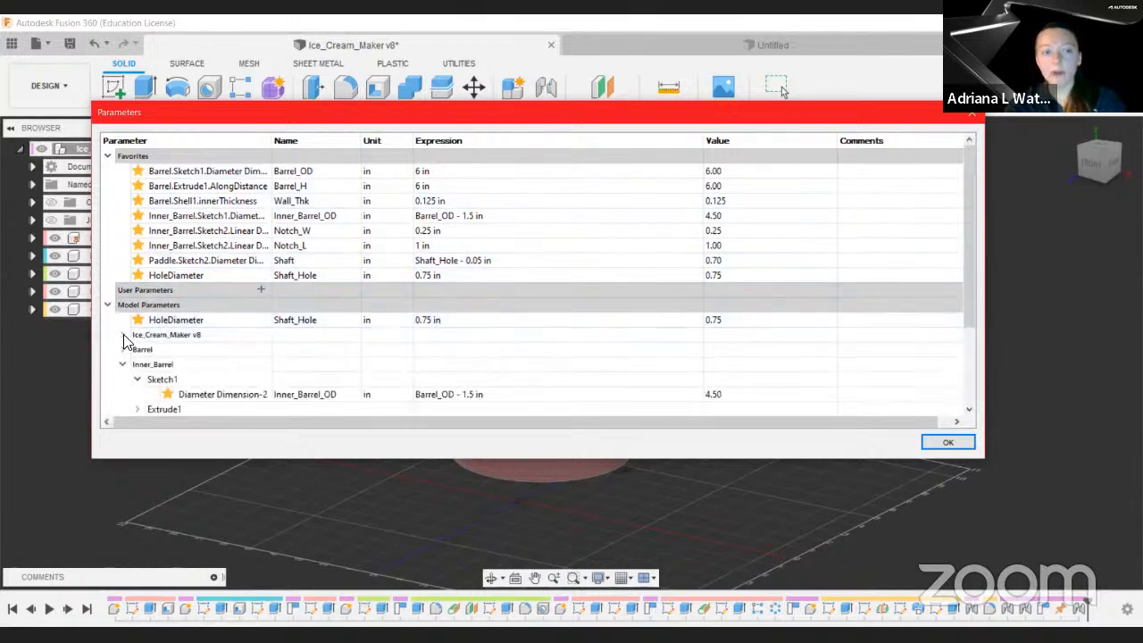
pyautogui.click(124, 335)
pyautogui.click(123, 335)
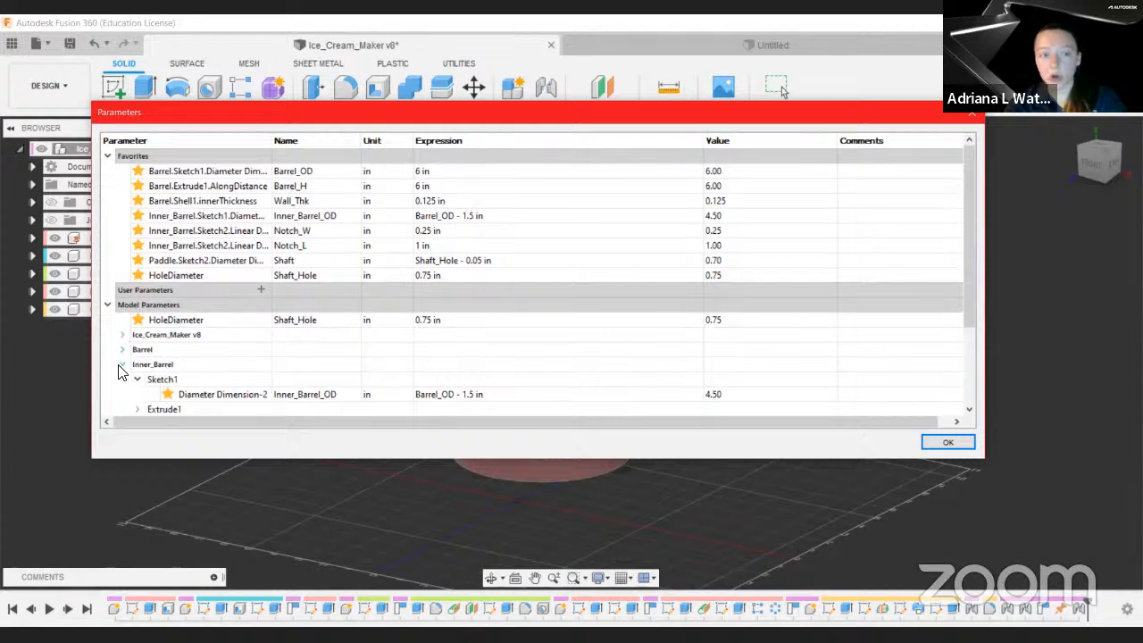
pyautogui.scroll(-1, 129, 366)
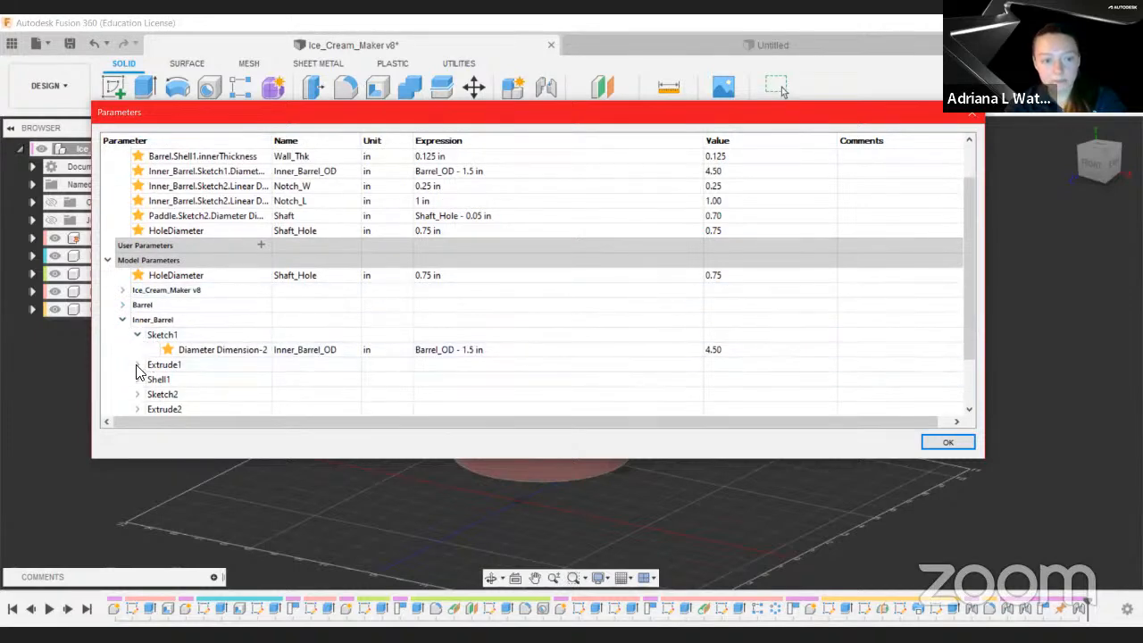
pyautogui.click(137, 364)
pyautogui.scroll(-1, 140, 371)
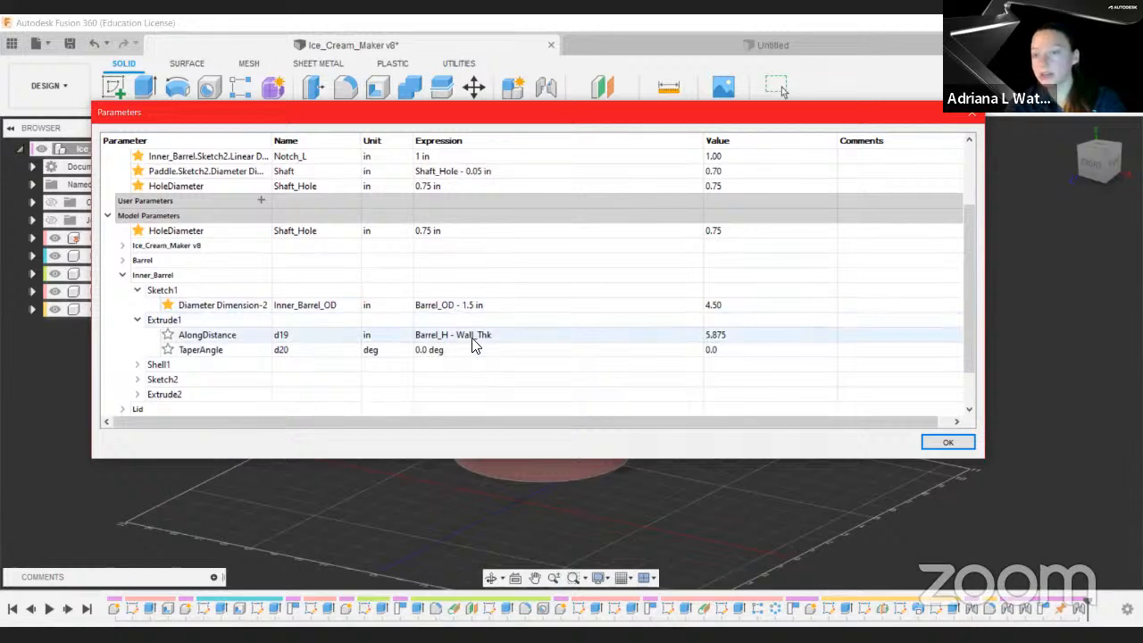
pyautogui.scroll(-1, 447, 345)
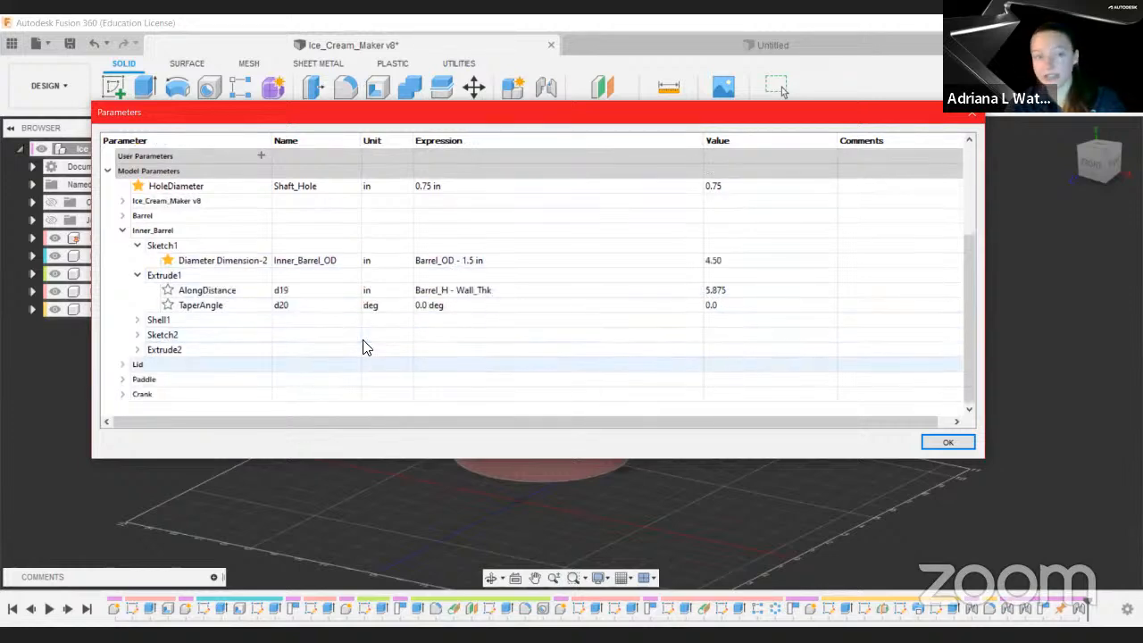
pyautogui.click(122, 364)
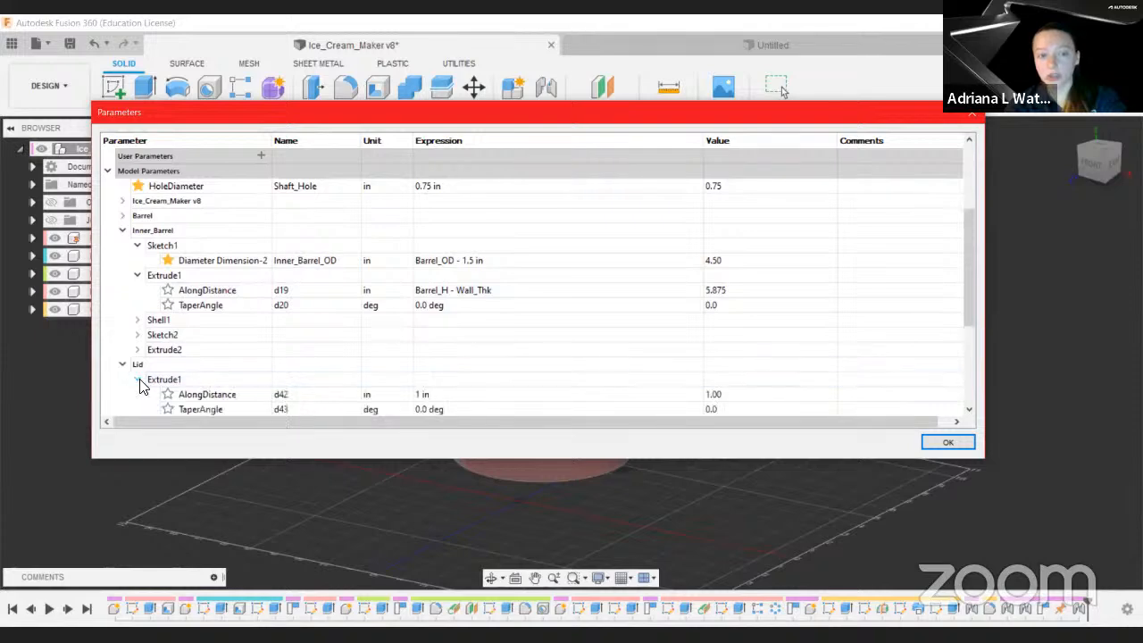
pyautogui.click(136, 380)
pyautogui.scroll(-1, 414, 394)
pyautogui.scroll(-1, 415, 394)
pyautogui.scroll(5, 408, 369)
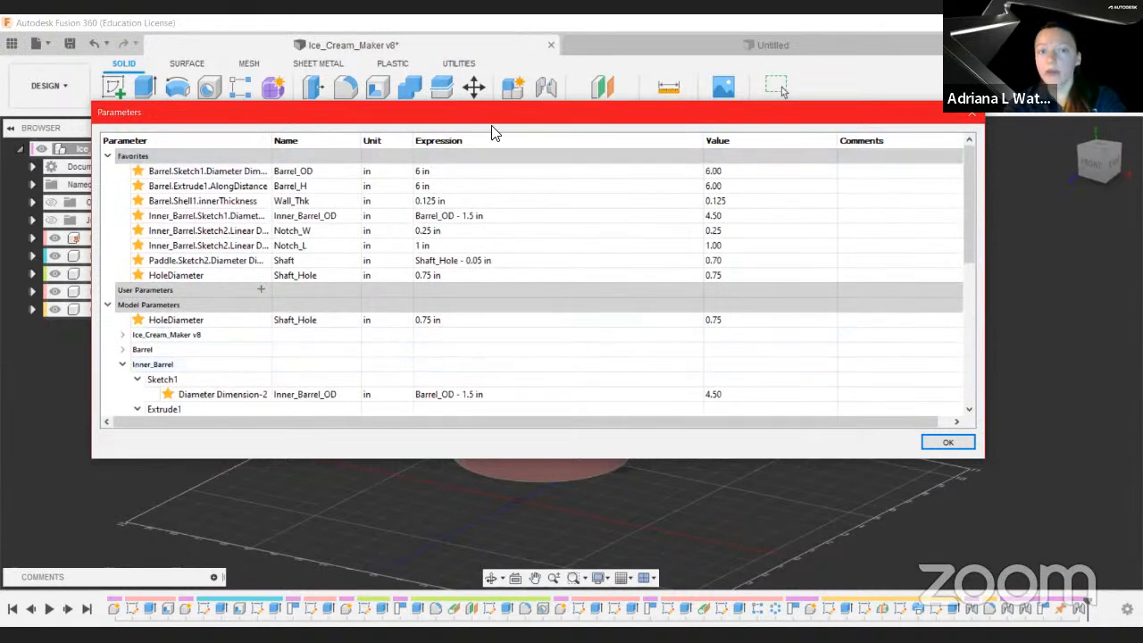
# Step: Set the Barrel_OD parameter expression to 8 in and close the Parameters dialog
pyautogui.click(457, 176)
pyautogui.doubleClick(457, 176)
pyautogui.write('8')
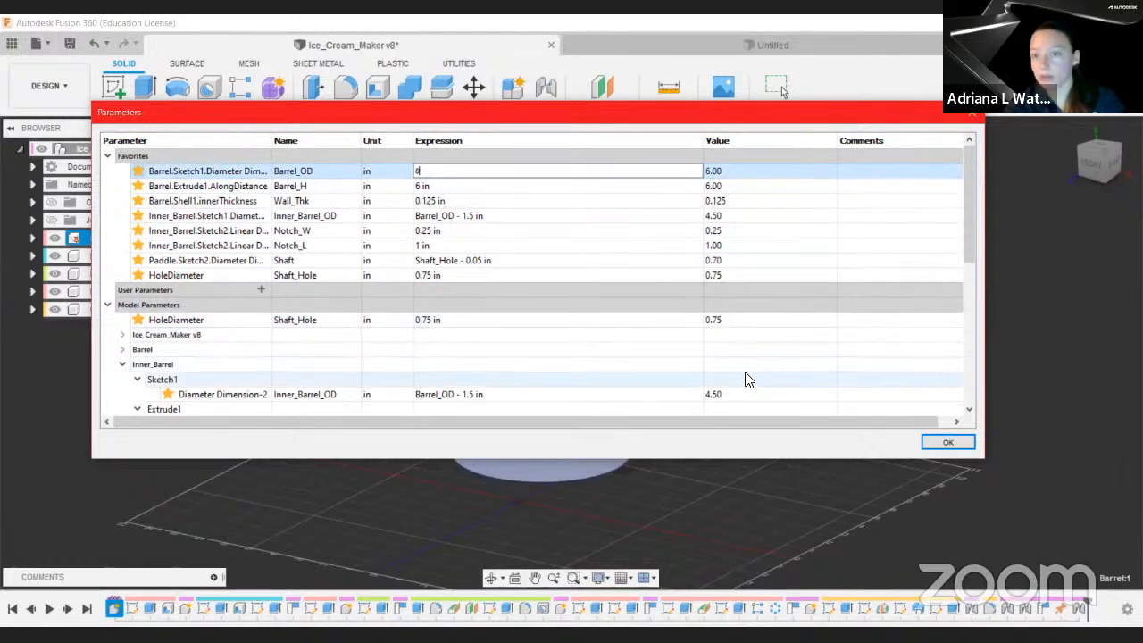
pyautogui.click(942, 444)
pyautogui.click(942, 444)
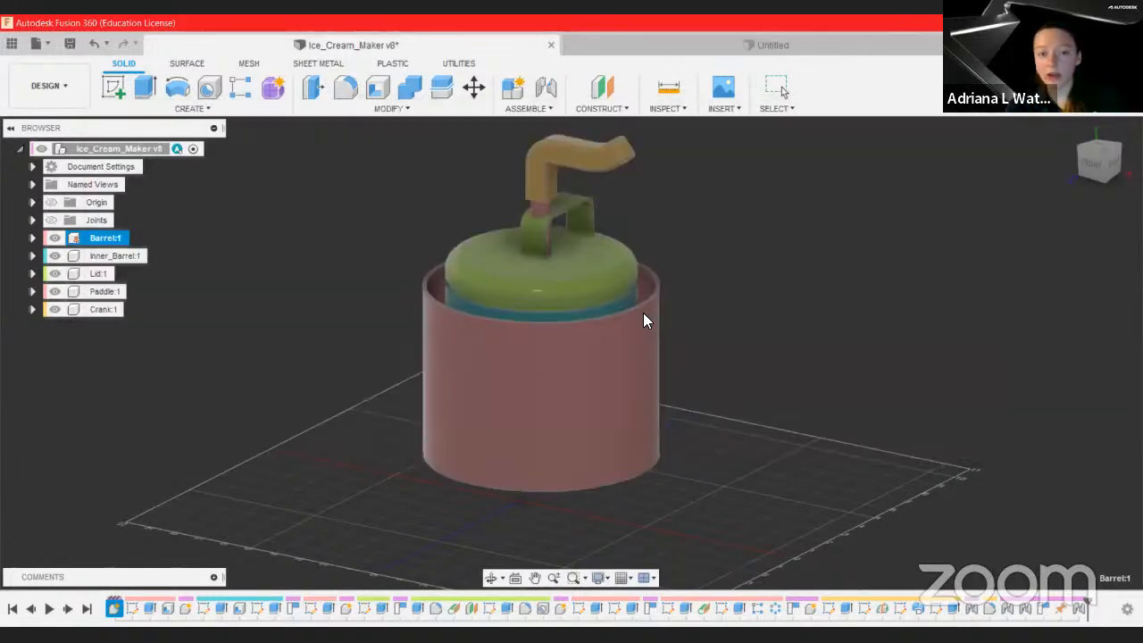
# Step: Change the Inner_Barrel_OD expression to Barrel_OD - 2.5 in and apply the parameters
pyautogui.click(784, 325)
pyautogui.keyDown('shift'); pyautogui.moveTo(784, 325); pyautogui.dragTo(804, 365, button='middle'); pyautogui.keyUp('shift')
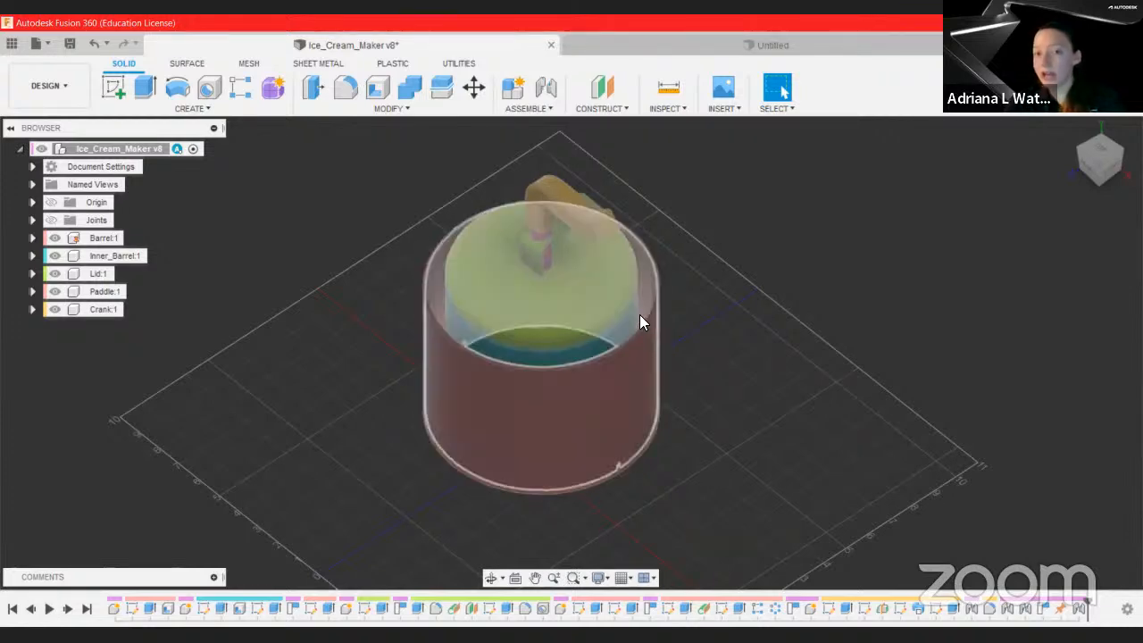
pyautogui.click(387, 110)
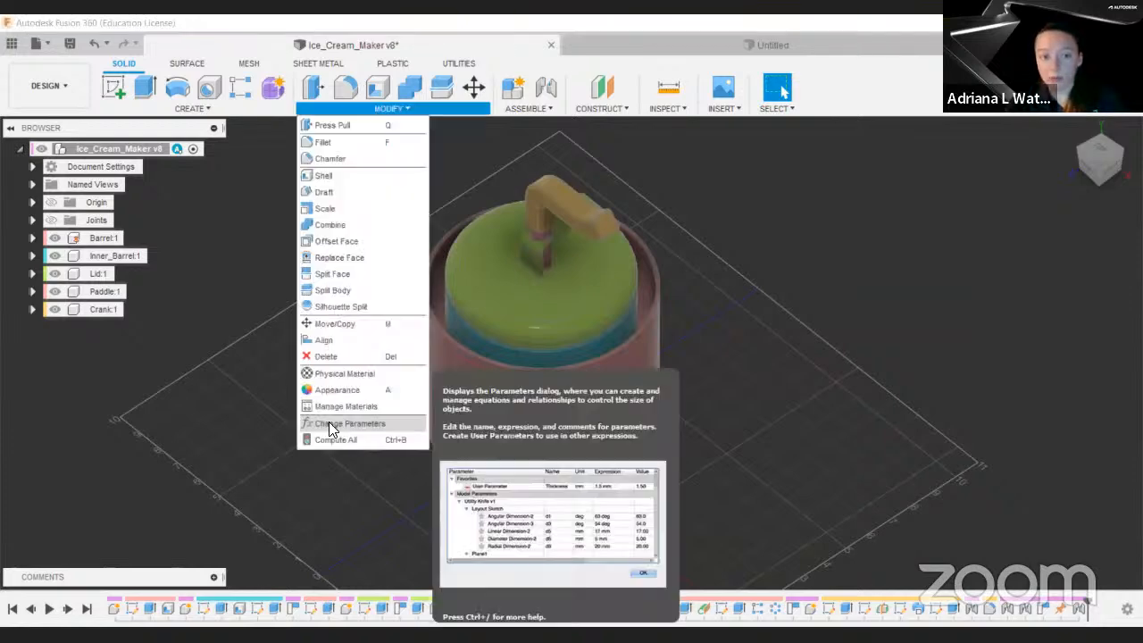
pyautogui.click(344, 423)
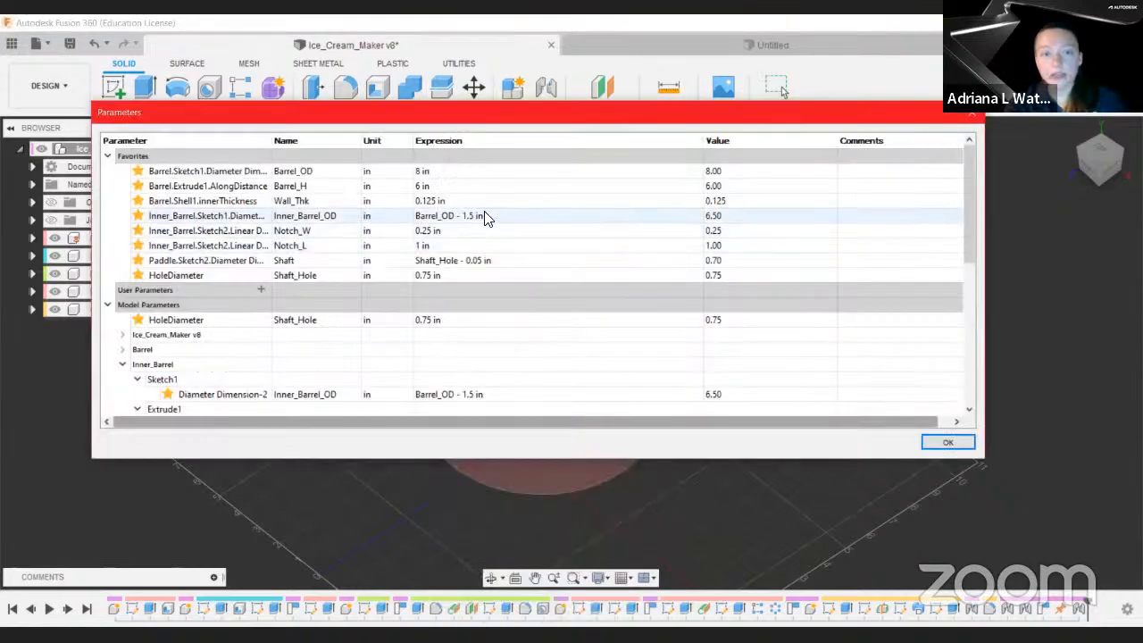
pyautogui.click(481, 218)
pyautogui.click(483, 218)
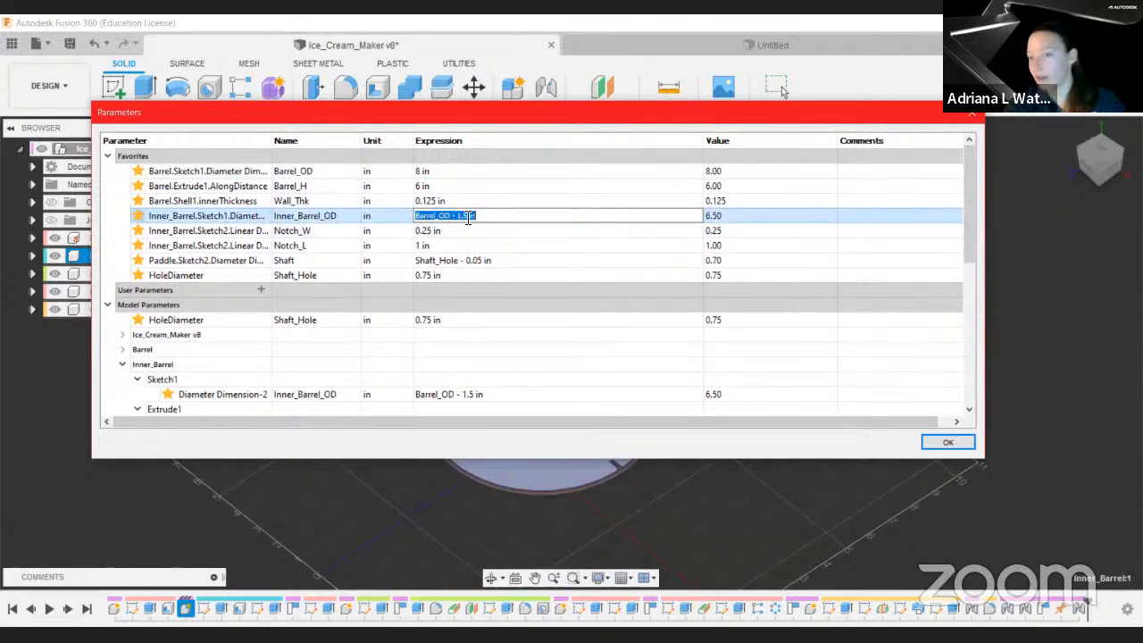
pyautogui.click(468, 218)
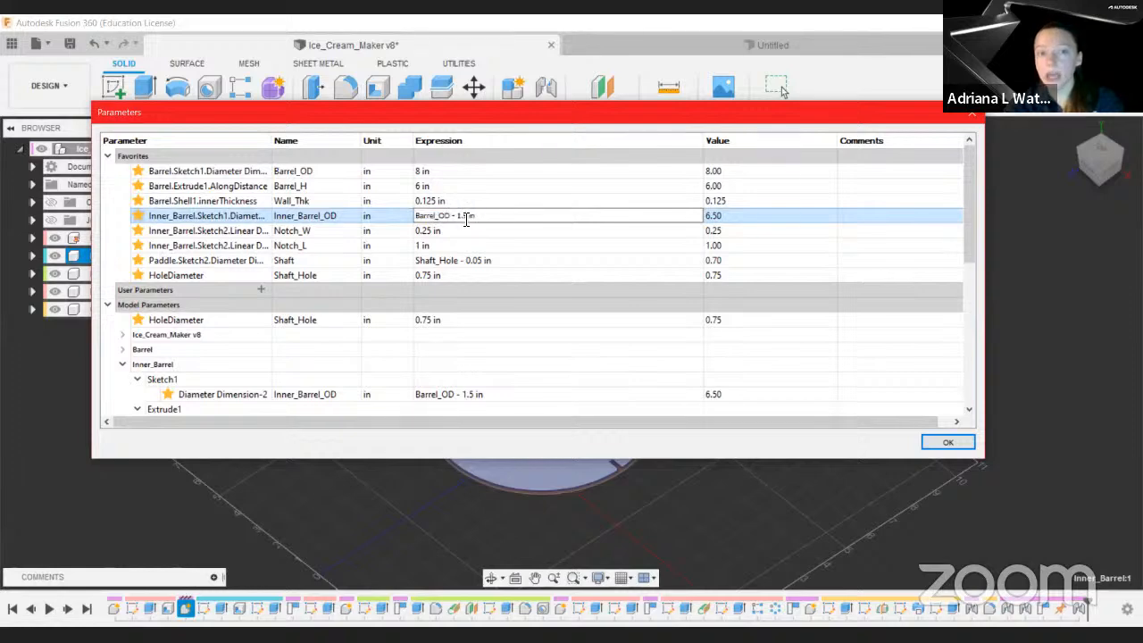
pyautogui.press('BackSpace')
pyautogui.press('BackSpace')
pyautogui.press('BackSpace')
pyautogui.write('2.5')
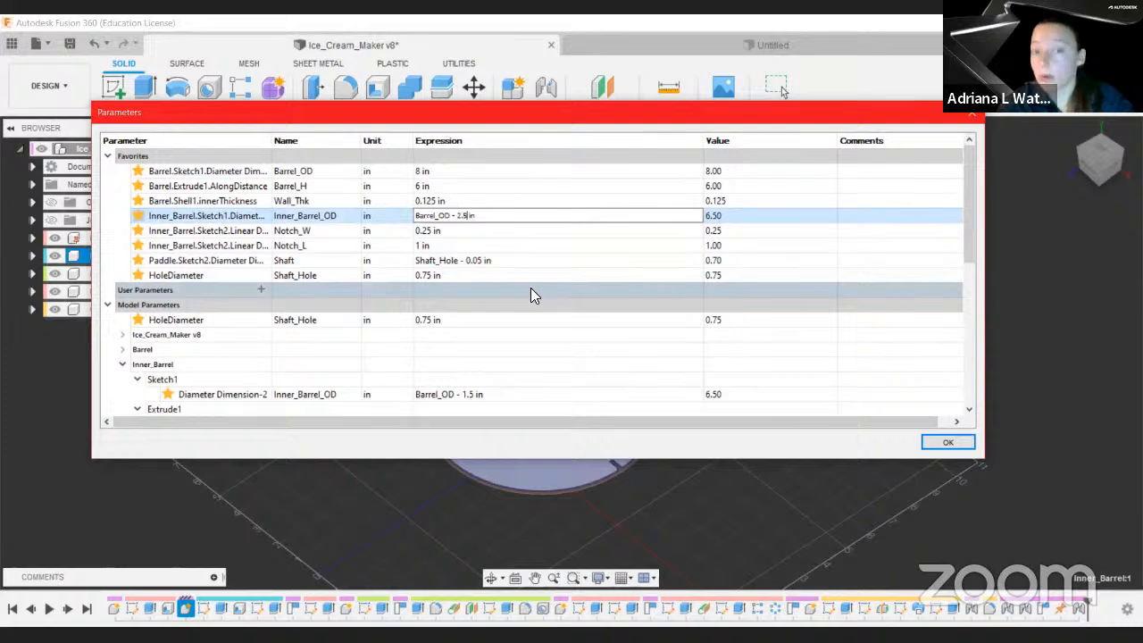
pyautogui.press('Return')
pyautogui.click(948, 442)
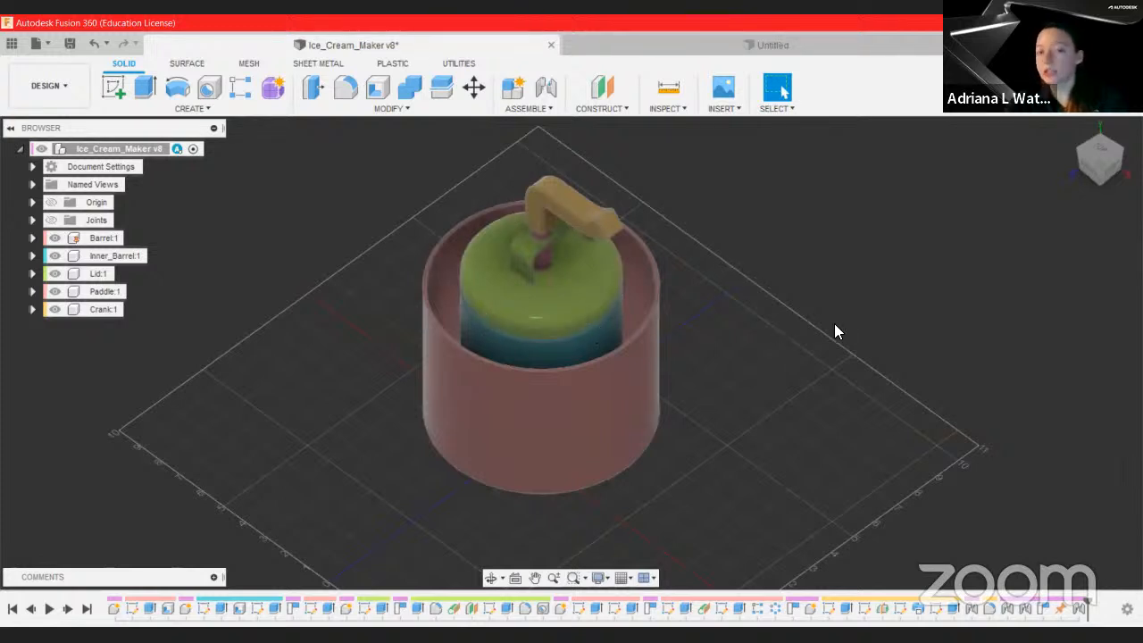
# Step: Restore Barrel_OD to 6 in and Inner_Barrel_OD to Barrel_OD - 1.5 in, then apply the parameters
pyautogui.click(421, 110)
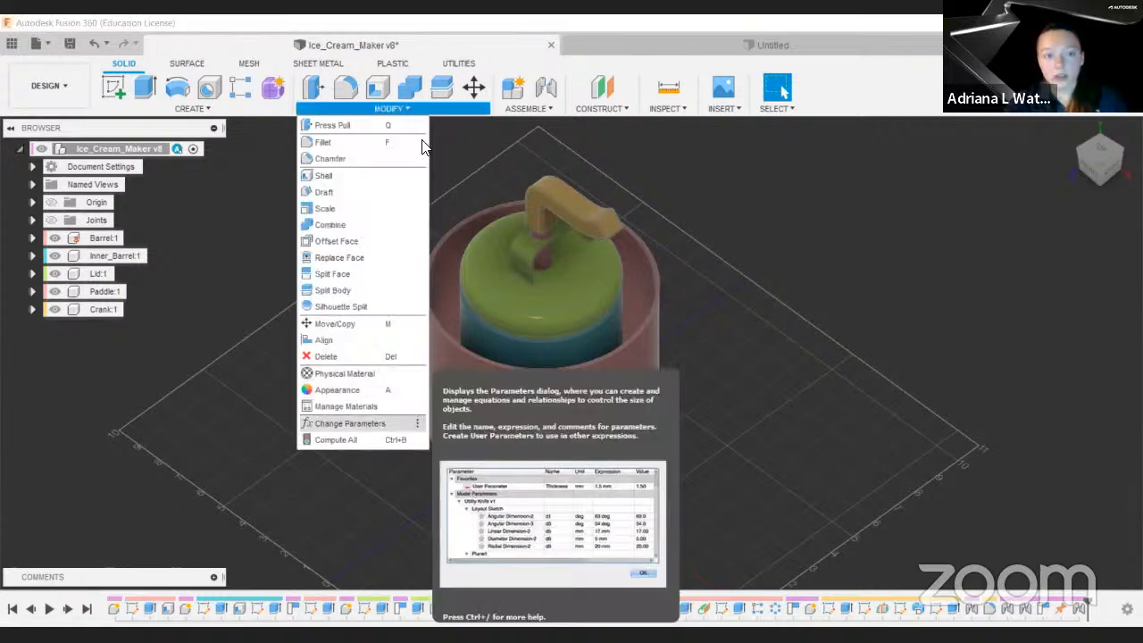
pyautogui.click(367, 427)
pyautogui.click(434, 173)
pyautogui.write('6')
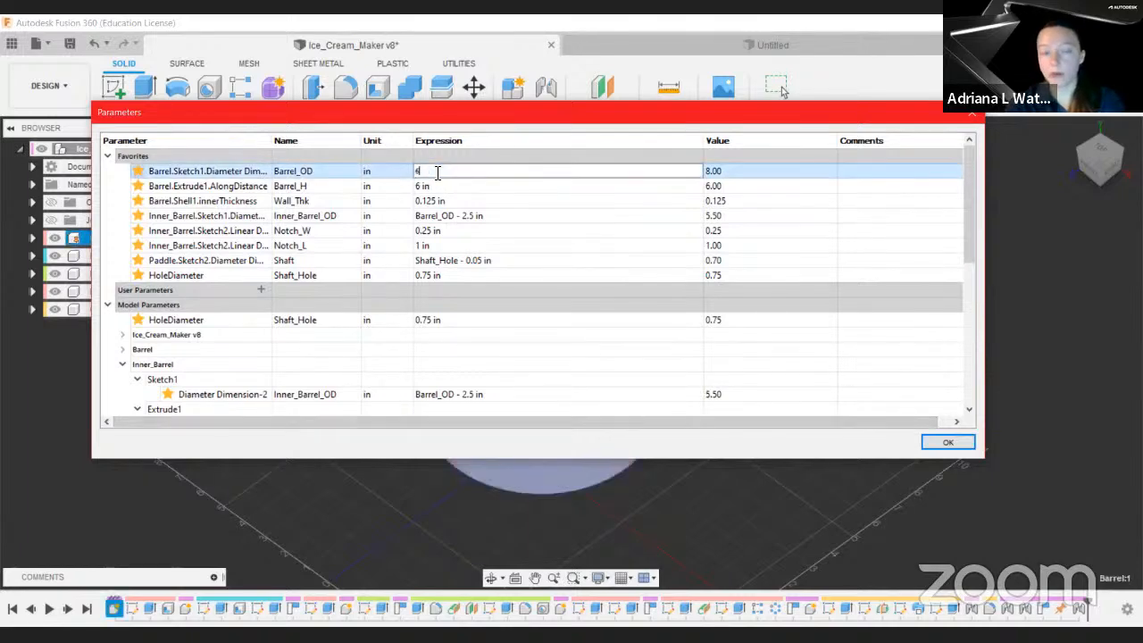
pyautogui.click(477, 218)
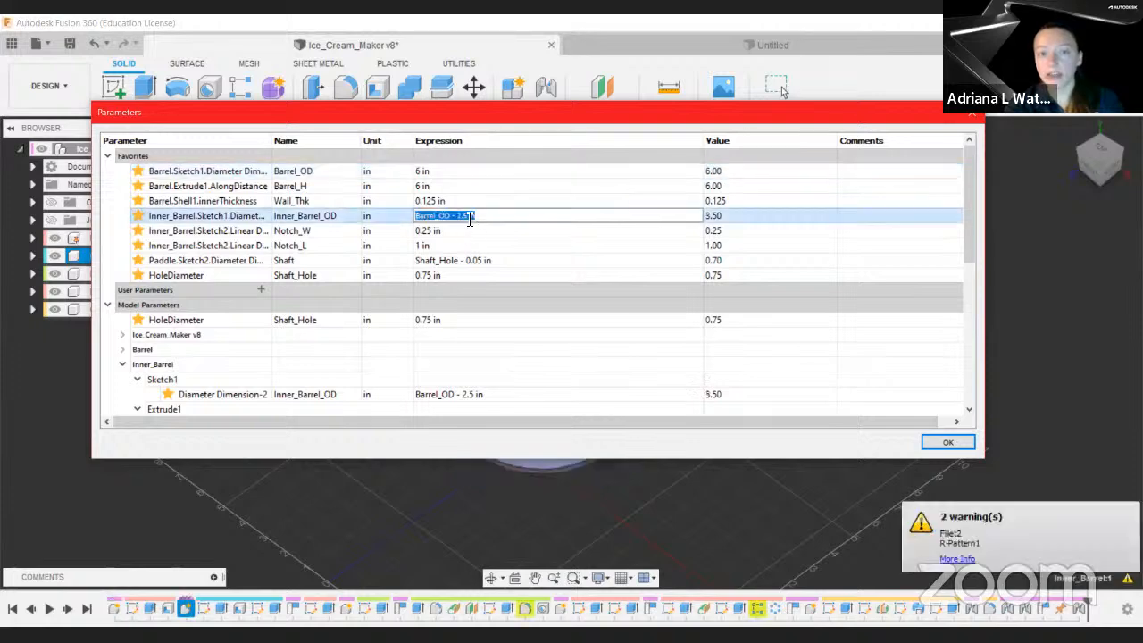
pyautogui.press('BackSpace')
pyautogui.write('1.5')
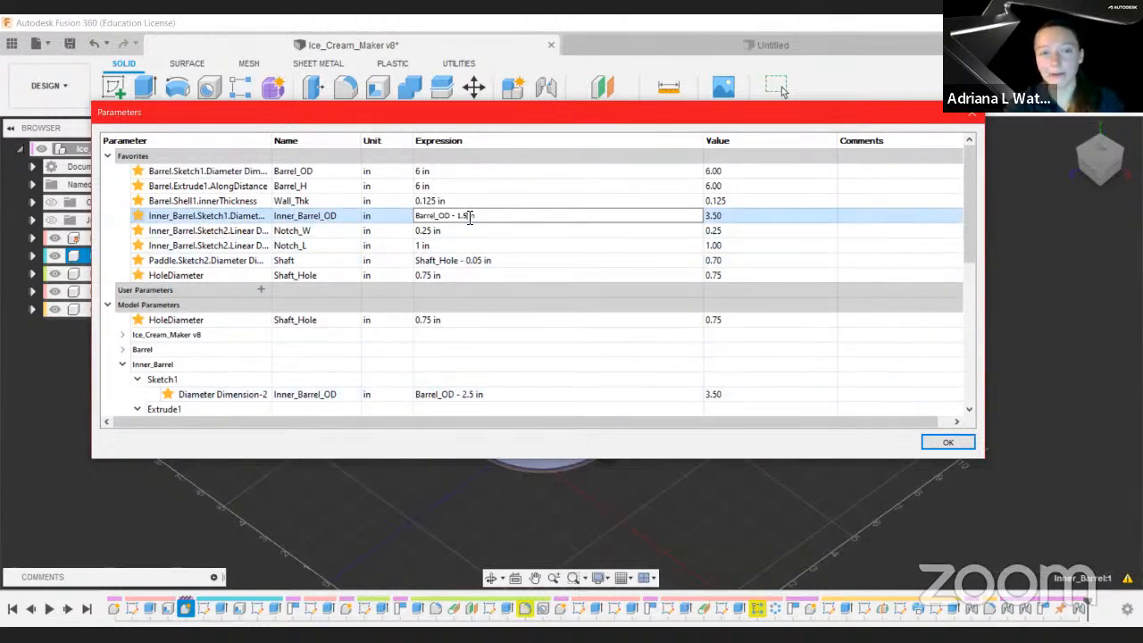
pyautogui.click(469, 188)
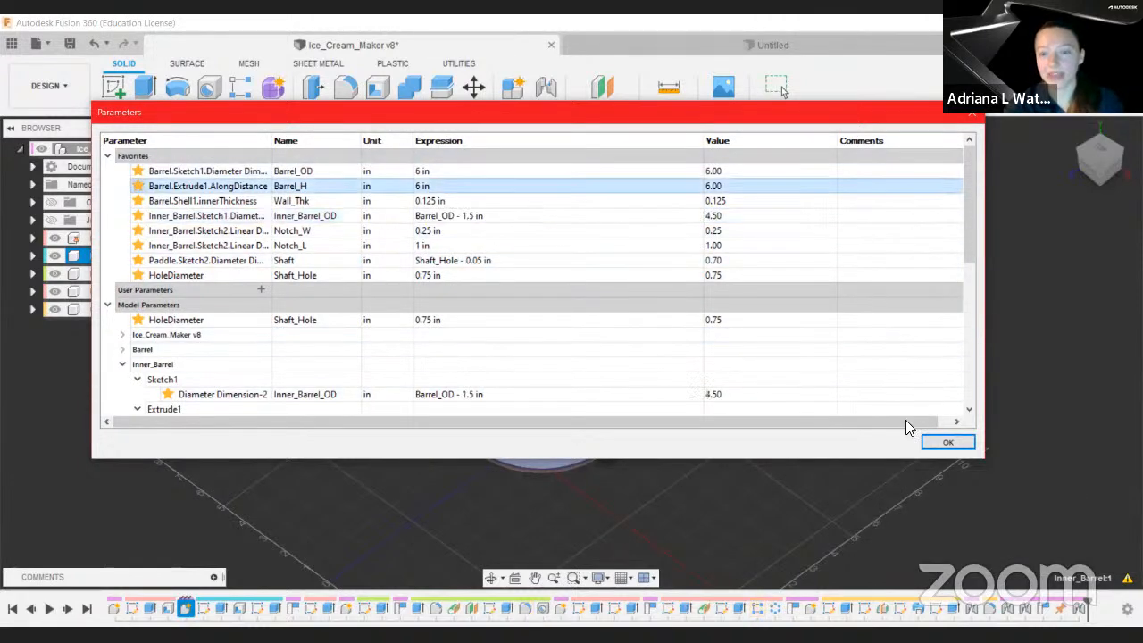
pyautogui.click(948, 442)
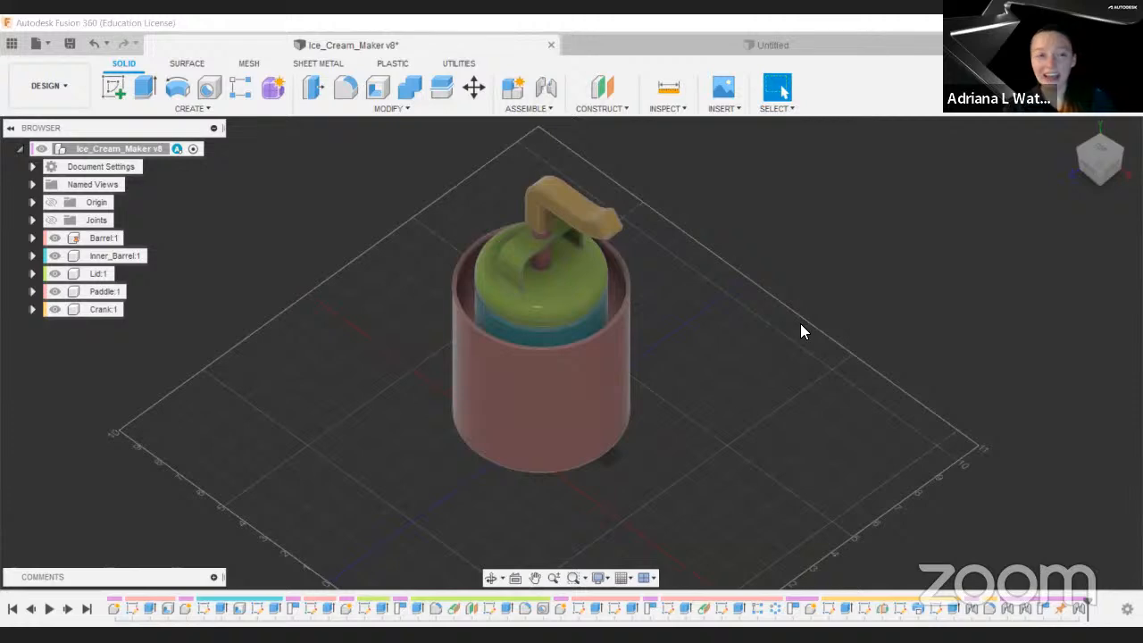
# Step: Open the data panel and review all saved versions of the Ice_Cream_Maker design
pyautogui.click(4, 47)
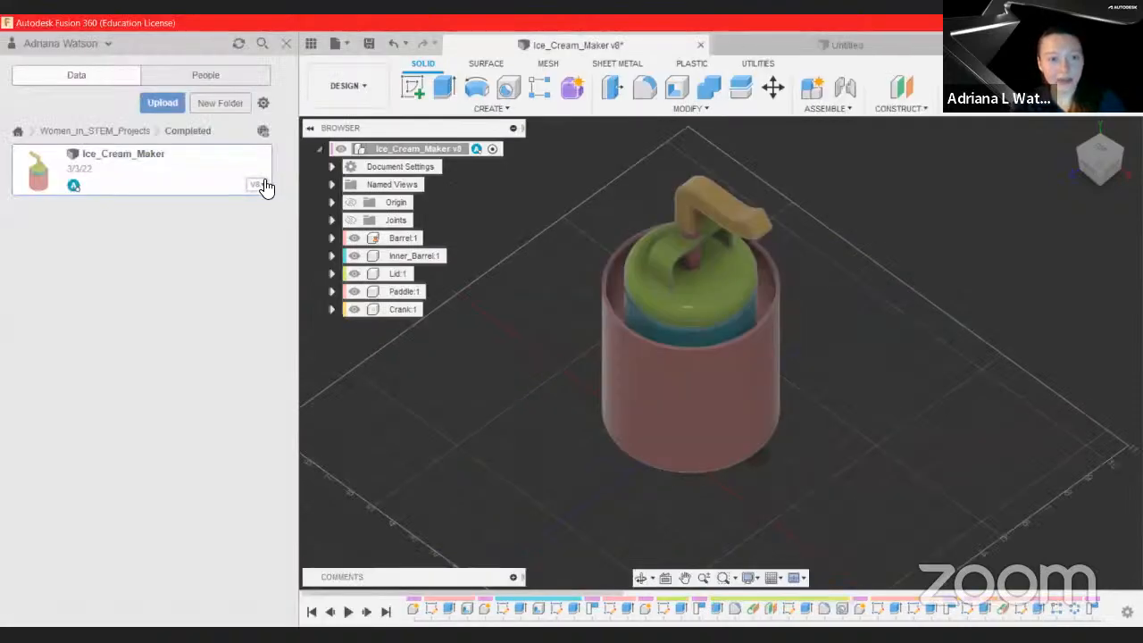
pyautogui.click(259, 185)
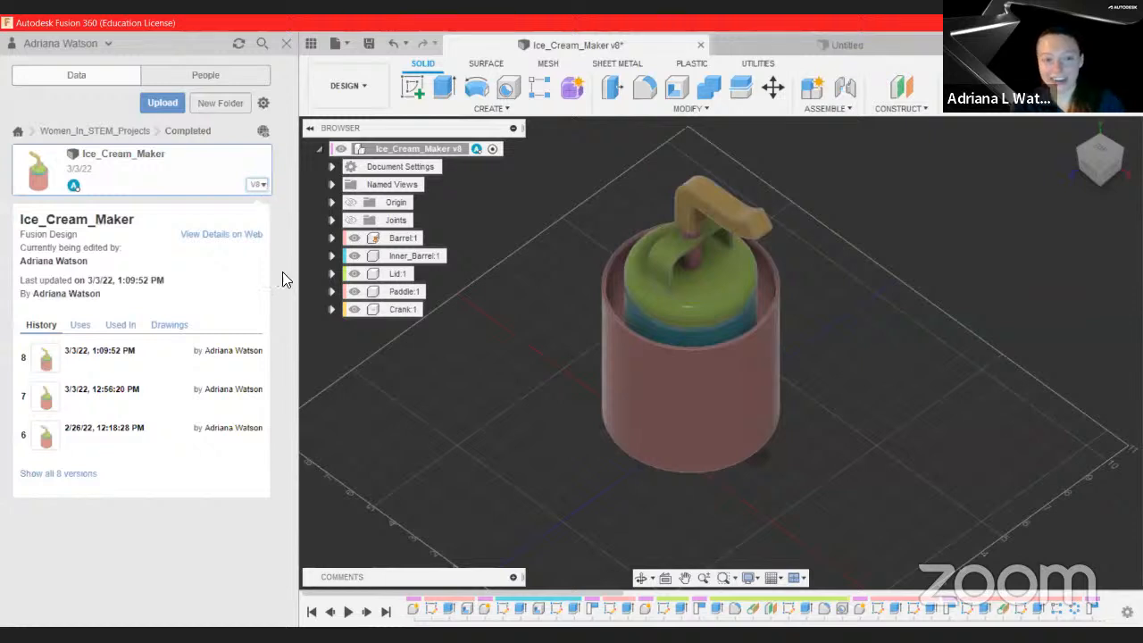
pyautogui.click(65, 474)
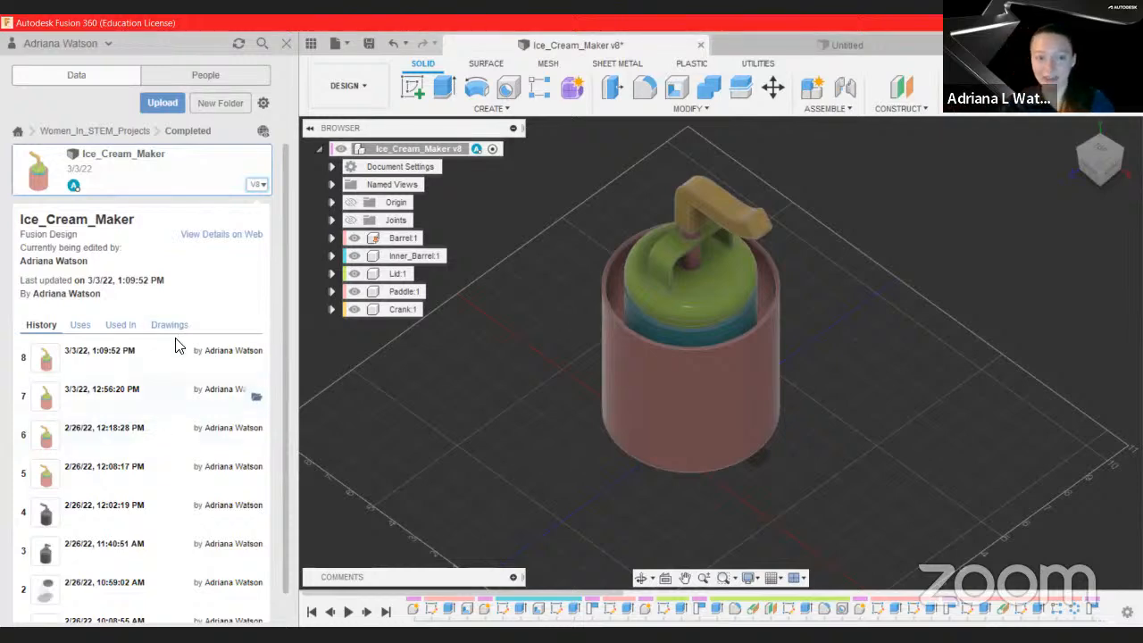
pyautogui.scroll(-1, 176, 343)
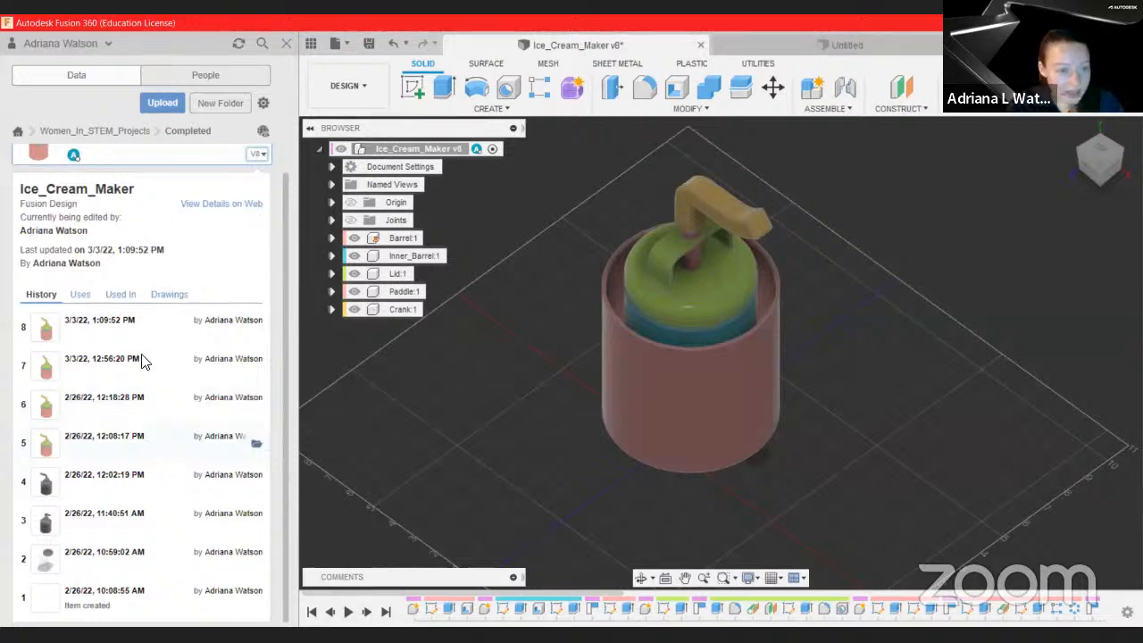
pyautogui.click(291, 50)
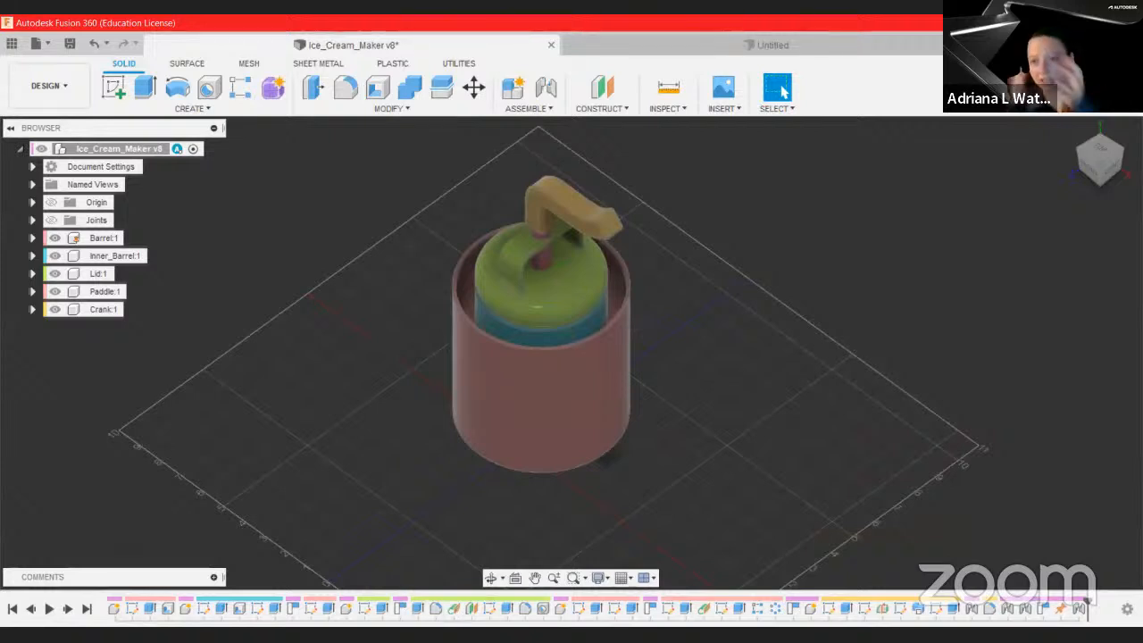
# Step: Open the barrel's first sketch from the timeline and open its diameter dimension
pyautogui.doubleClick(131, 608)
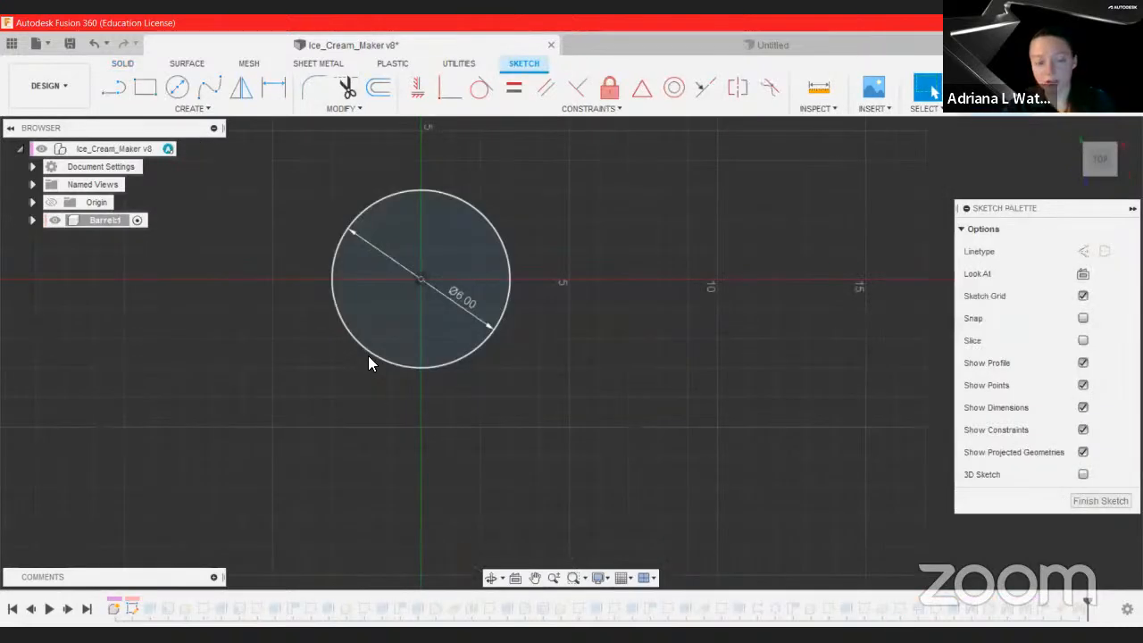
pyautogui.doubleClick(464, 300)
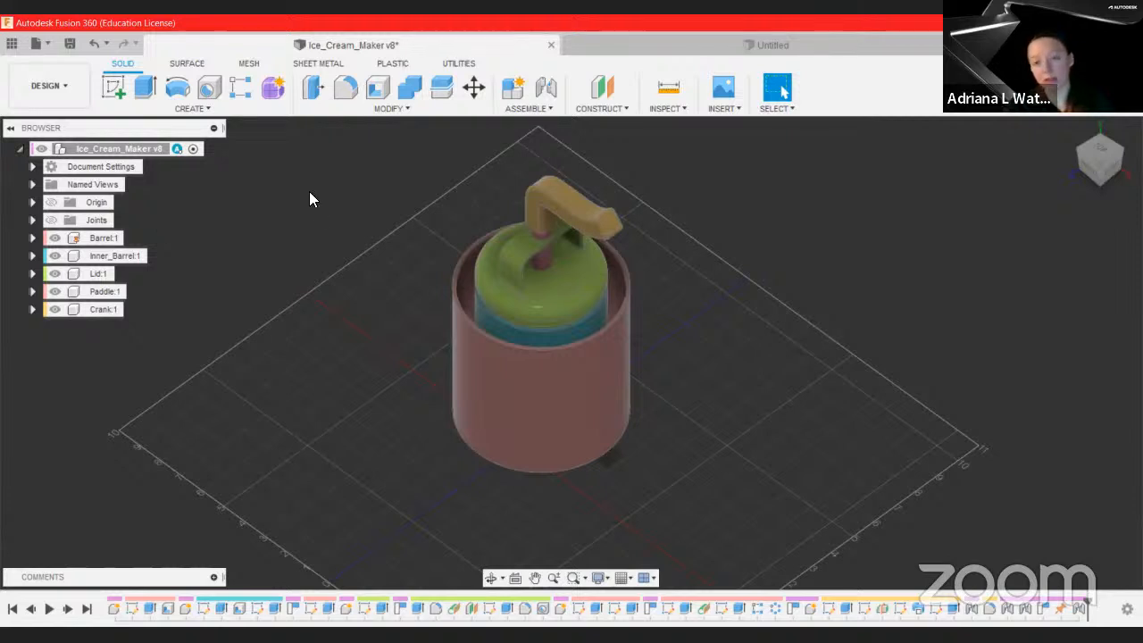
# Step: Switch to the Untitled design and save it to Women_In_STEM_Projects > Completed
pyautogui.click(121, 239)
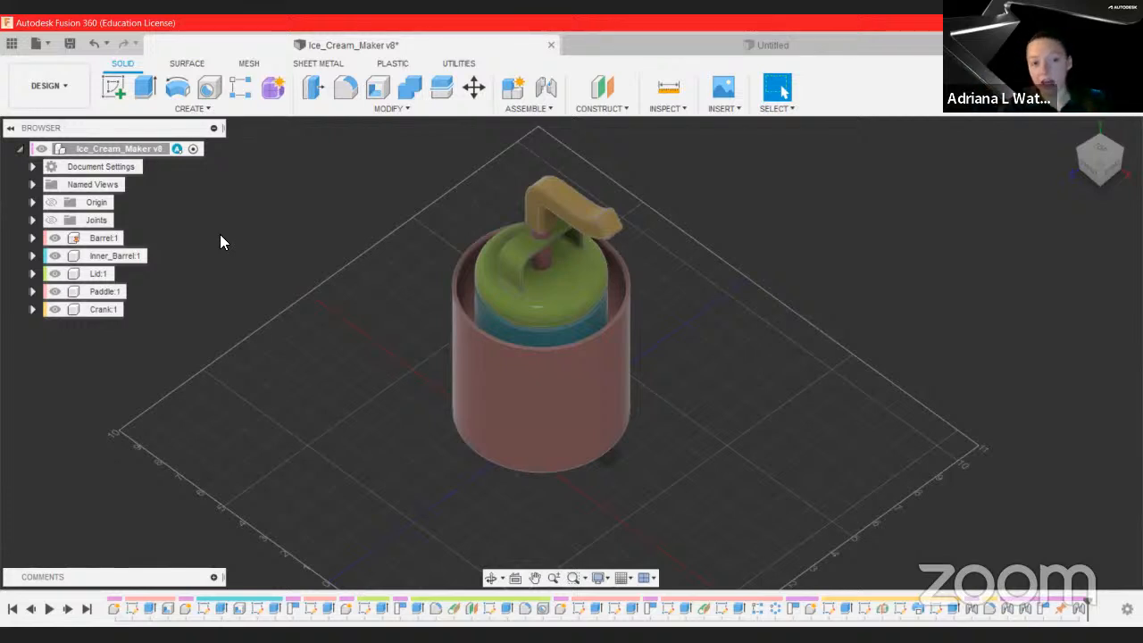
pyautogui.click(564, 213)
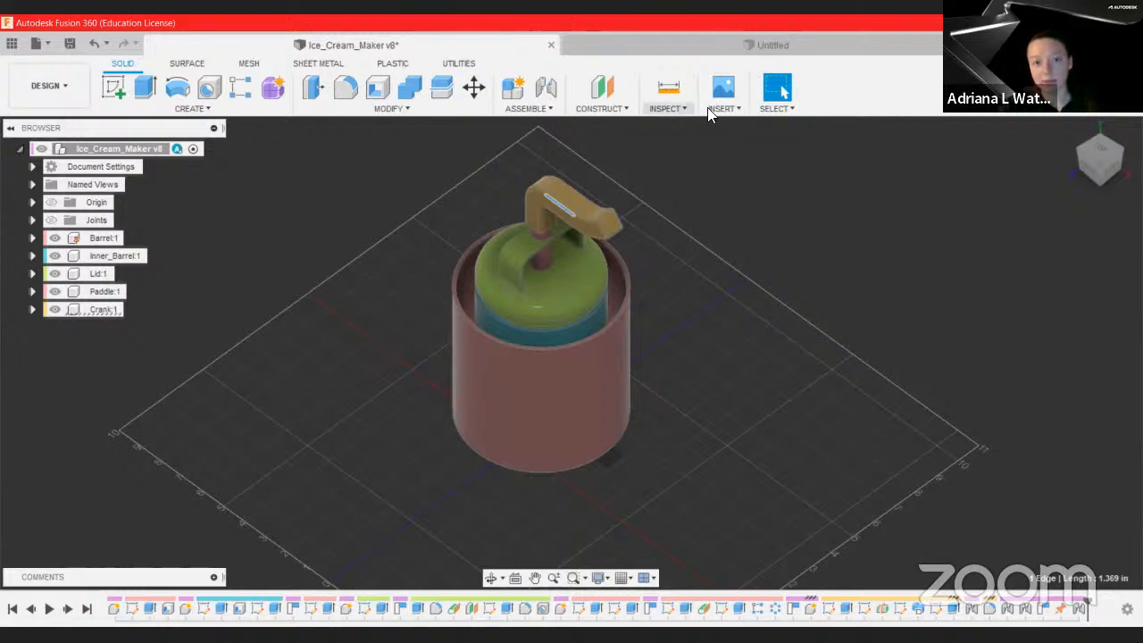
pyautogui.click(772, 45)
pyautogui.click(70, 42)
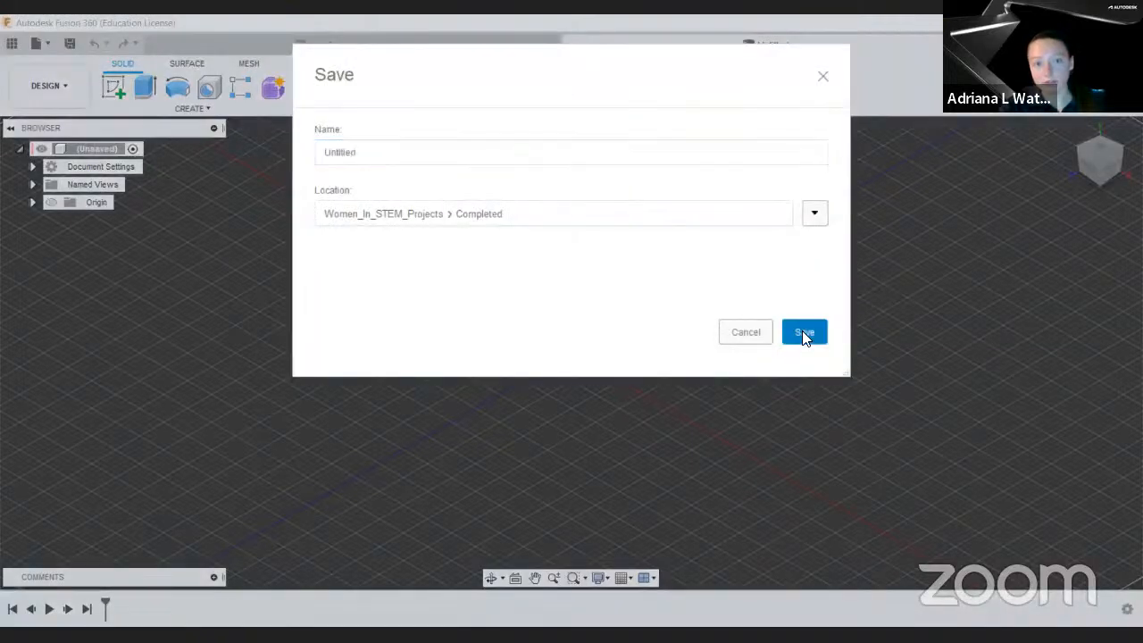
pyautogui.click(802, 331)
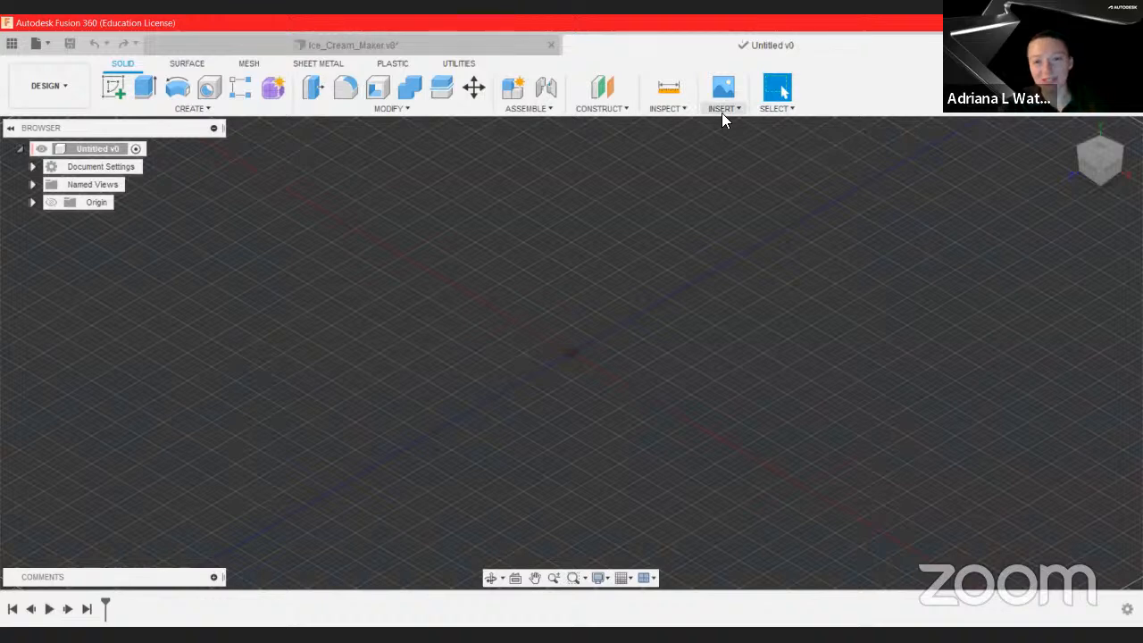
# Step: Try to derive the ice cream maker's body into the Untitled design, saving the source design when asked
pyautogui.click(723, 114)
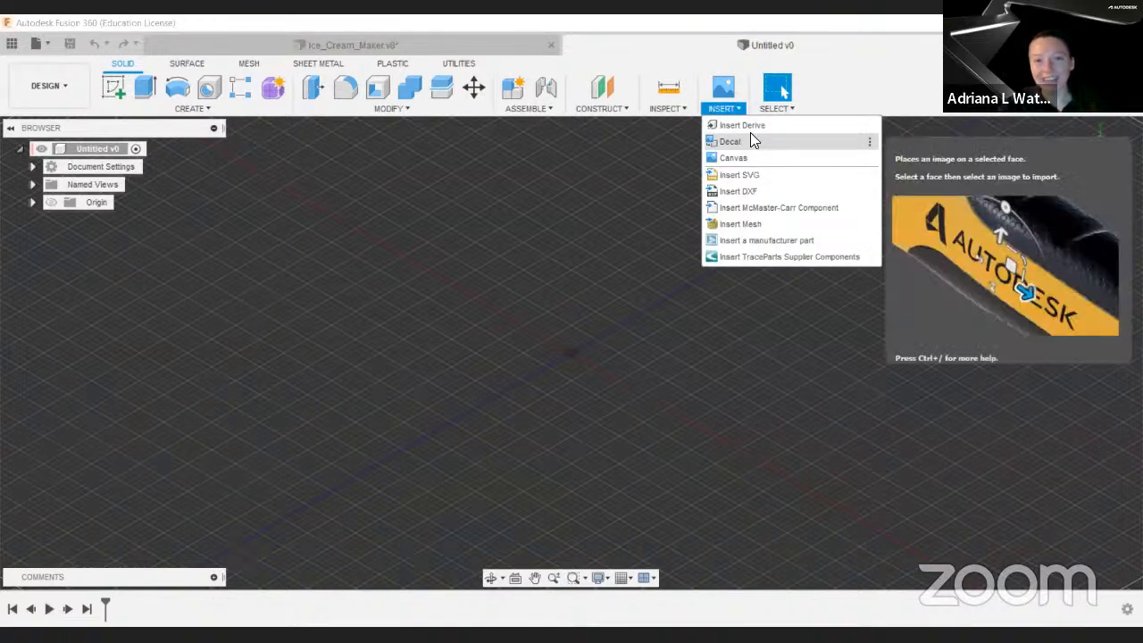
pyautogui.click(752, 130)
pyautogui.click(602, 266)
pyautogui.click(794, 467)
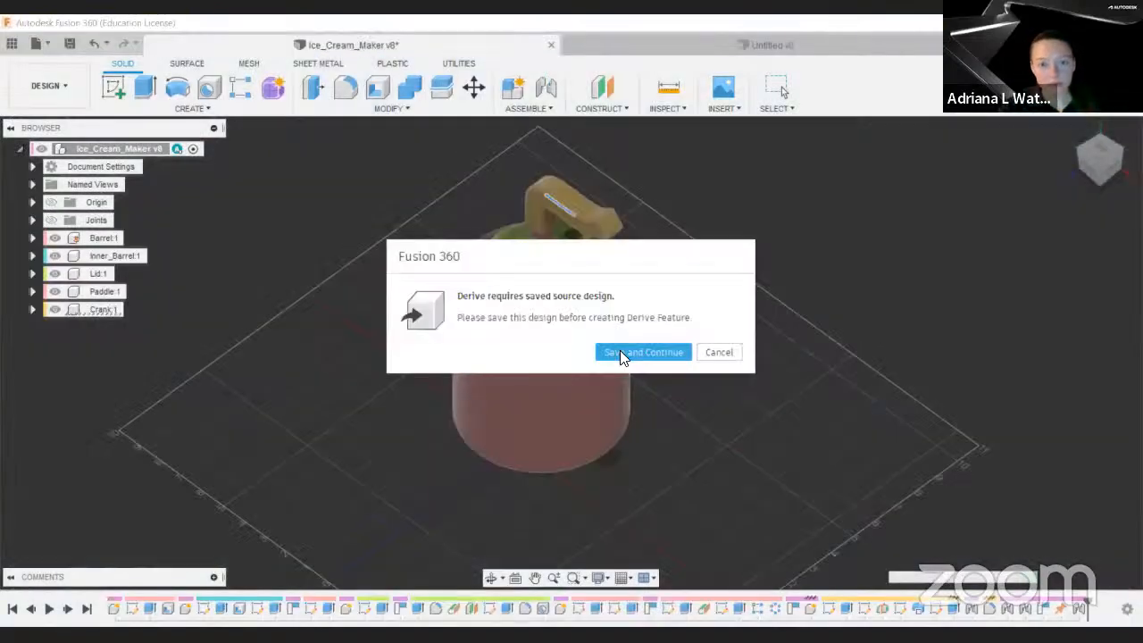
pyautogui.click(636, 352)
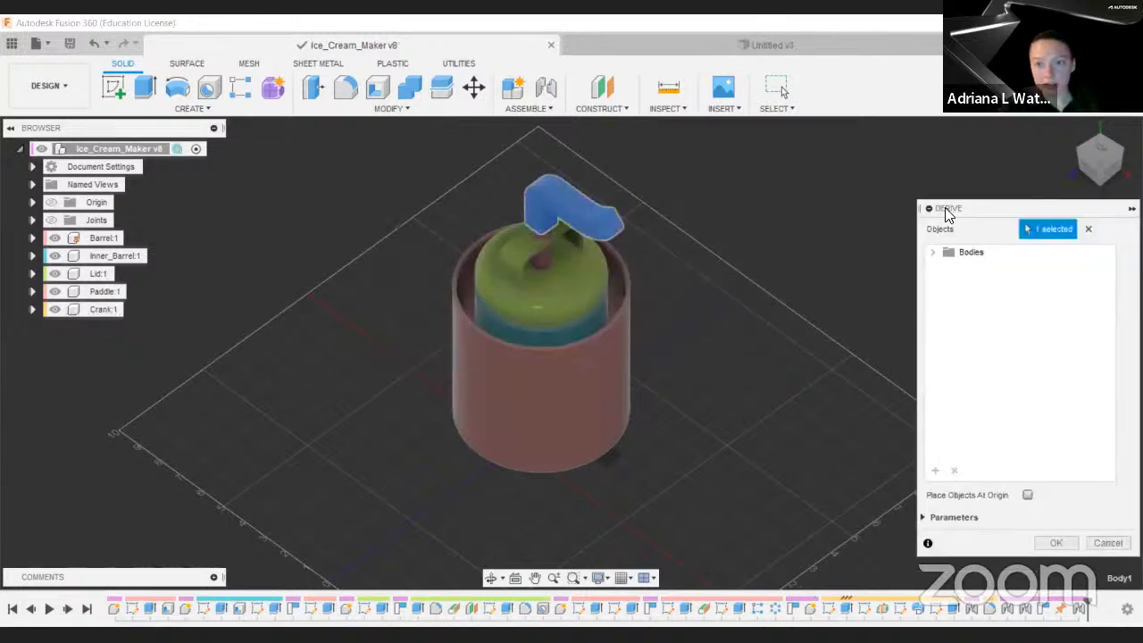
pyautogui.moveTo(948, 209); pyautogui.dragTo(718, 161)
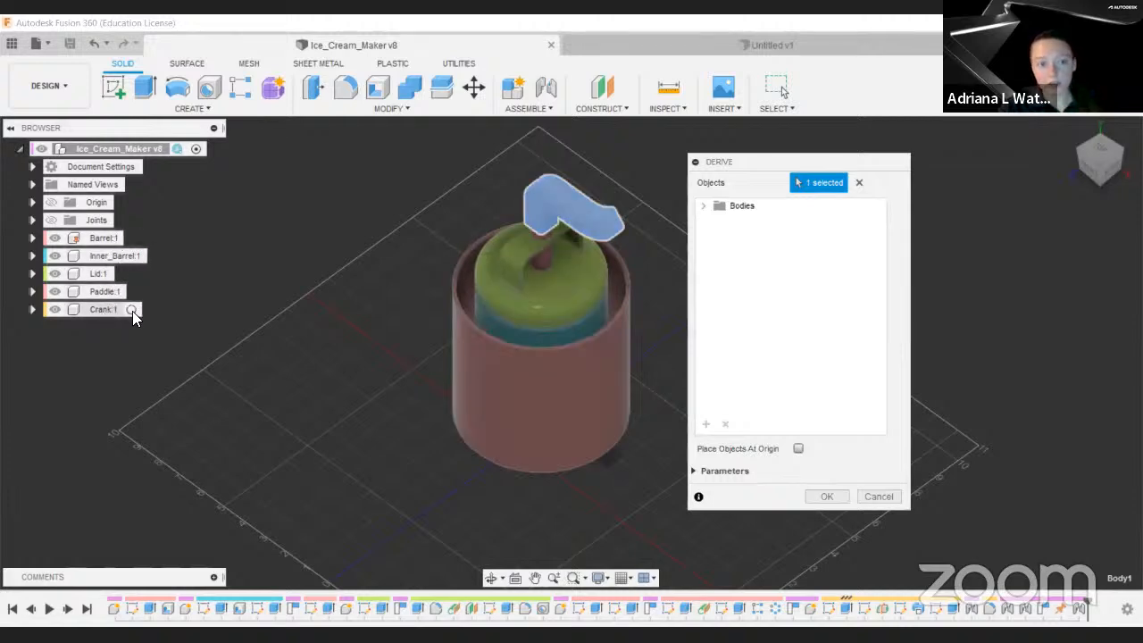
# Step: Activate the Crank component and start a Derive from the Untitled design, saving the source version
pyautogui.click(131, 309)
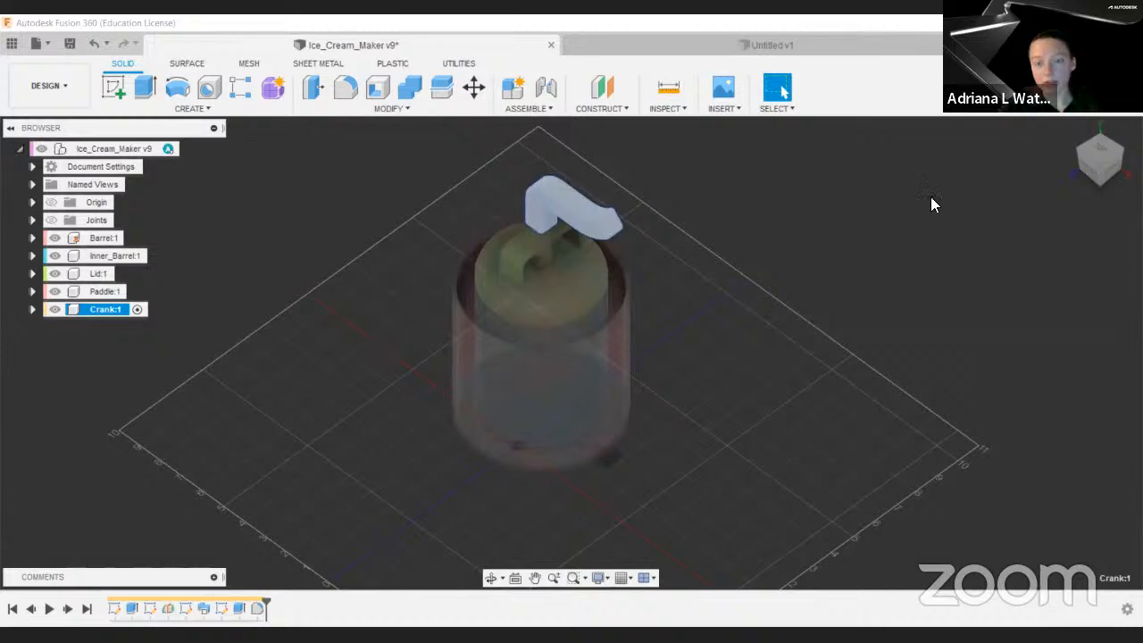
pyautogui.click(804, 54)
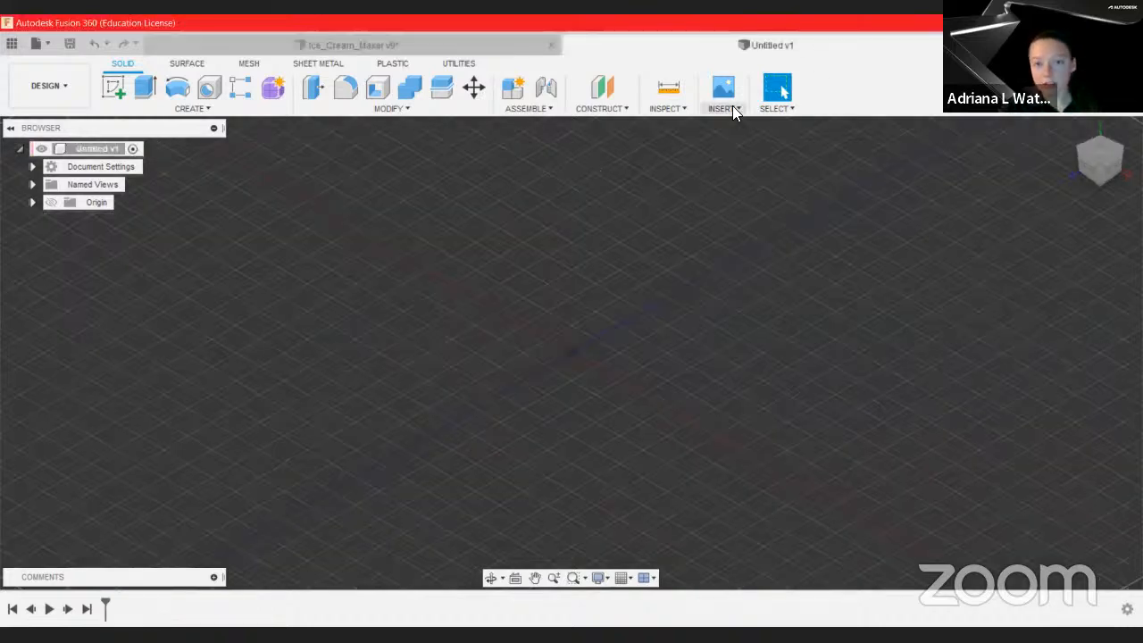
pyautogui.click(731, 108)
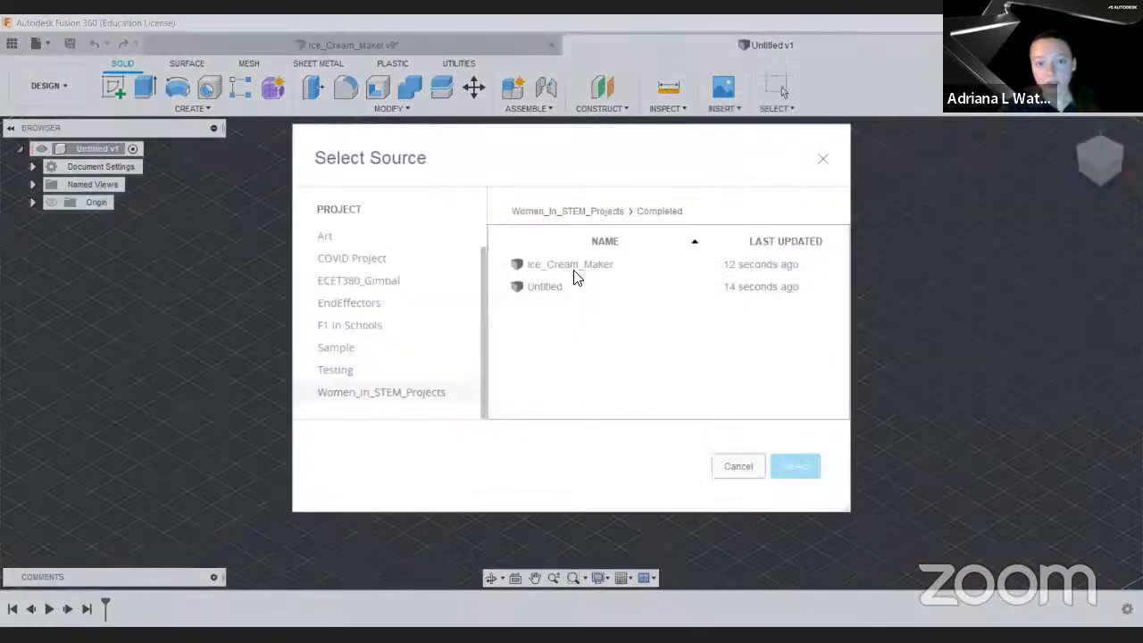
pyautogui.click(572, 268)
pyautogui.click(783, 466)
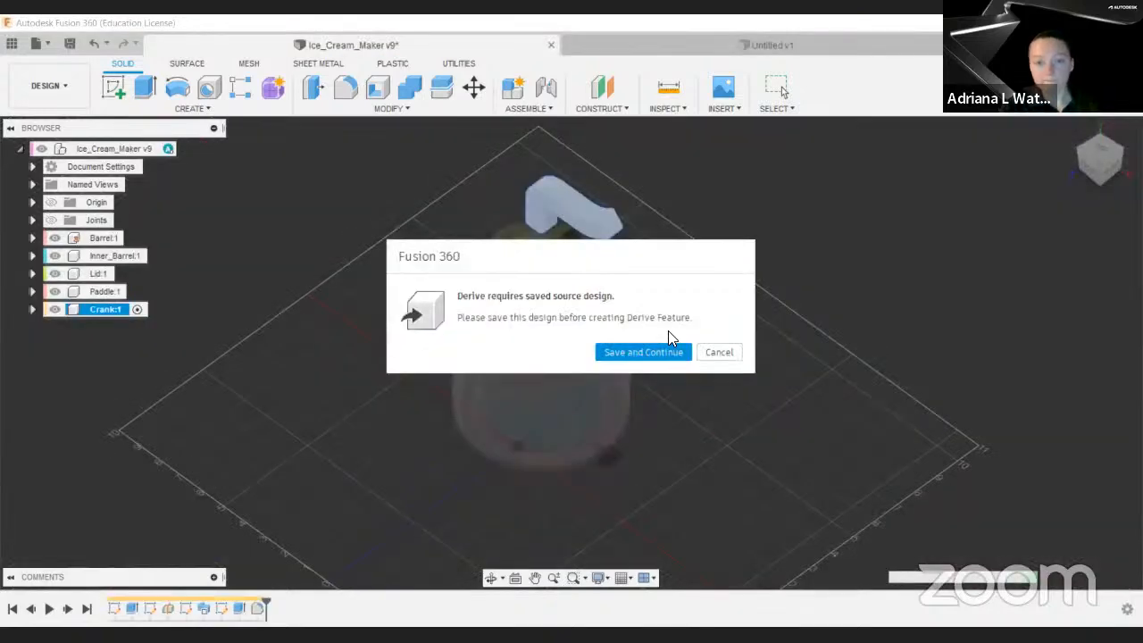
pyautogui.press('Return')
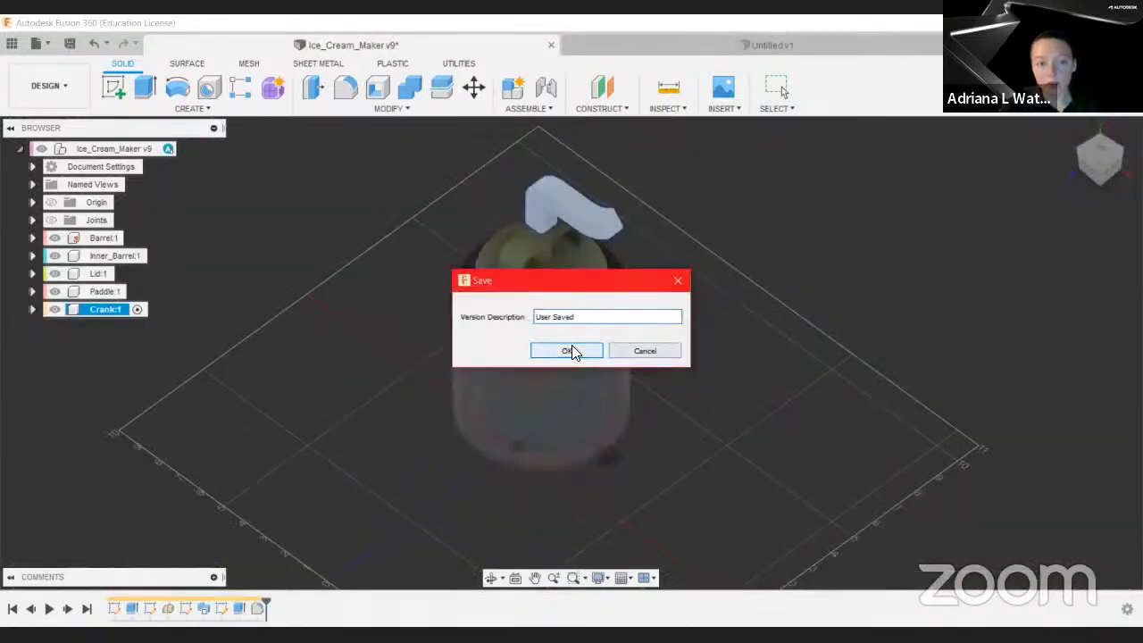
pyautogui.press('Return')
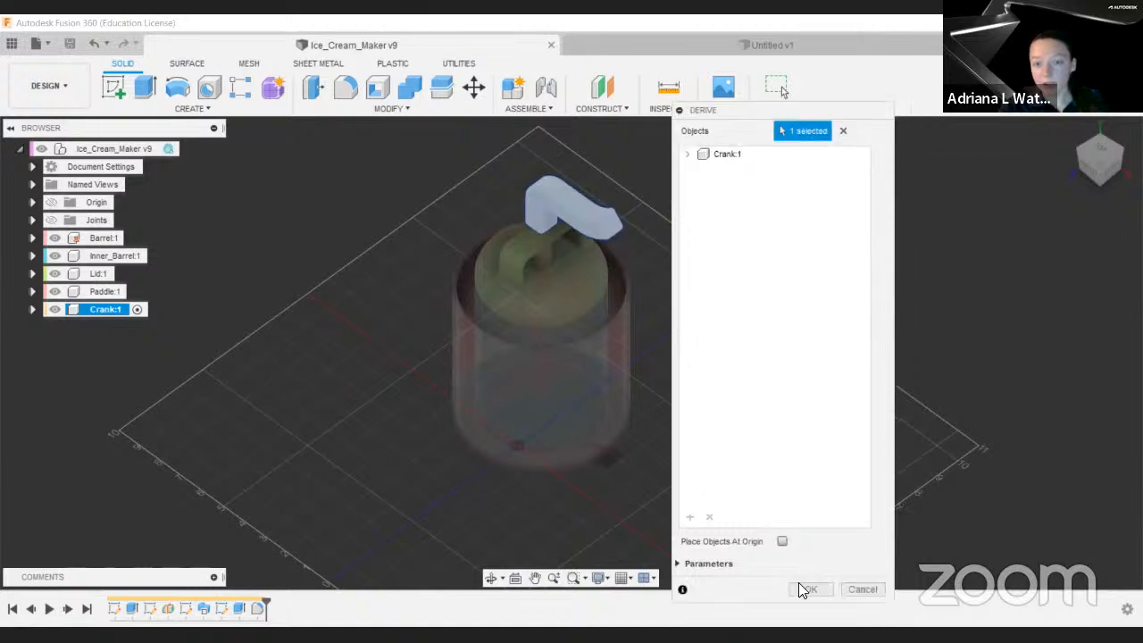
# Step: Include favorite parameters and derive Crank:1 into the Untitled design
pyautogui.click(725, 566)
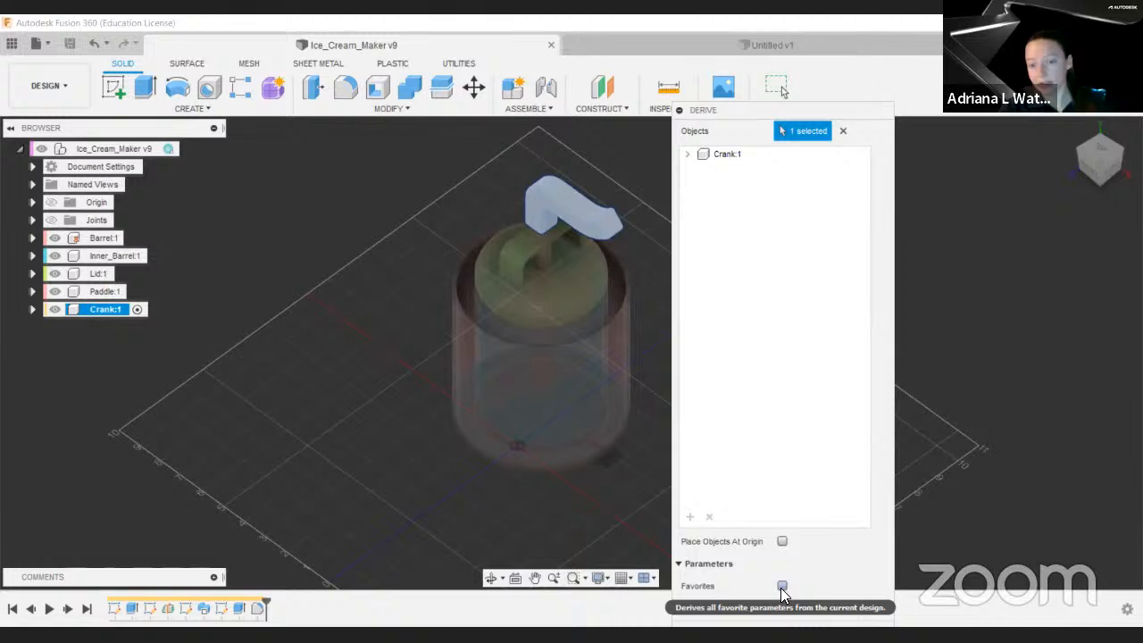
pyautogui.click(781, 586)
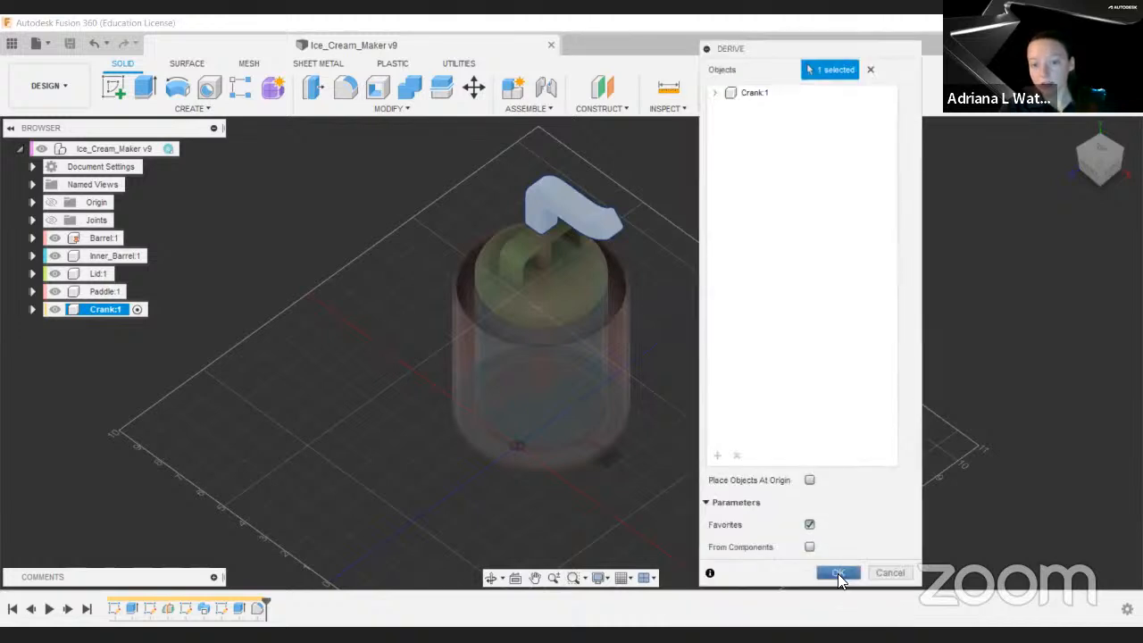
pyautogui.click(837, 573)
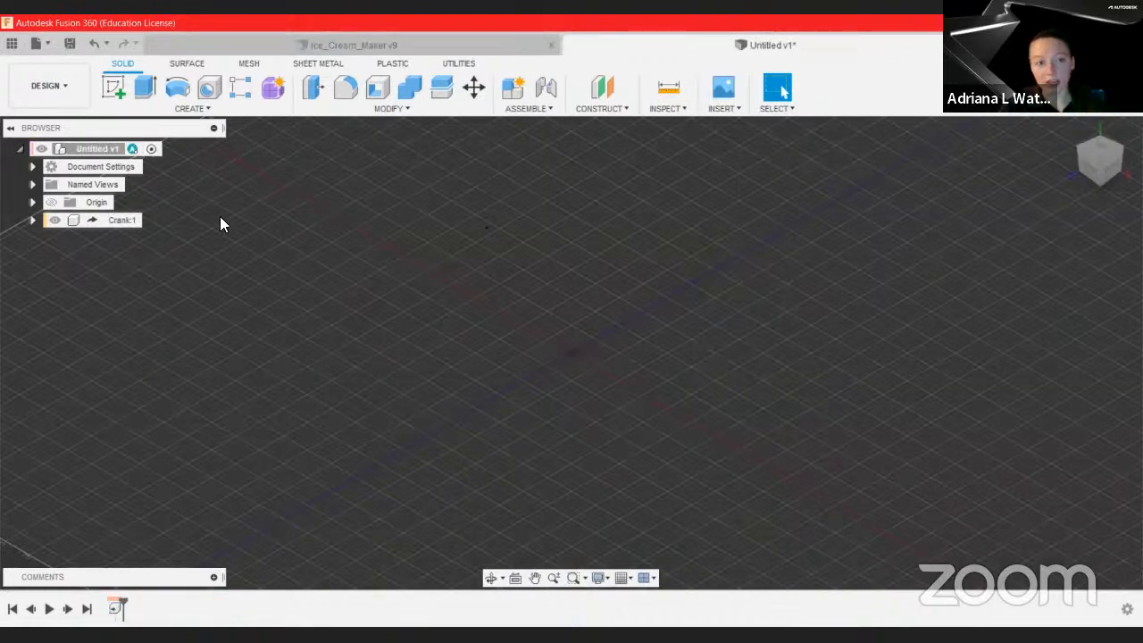
# Step: Inspect the derived crank, then activate the top-level Ice_Cream_Maker component again
pyautogui.click(119, 221)
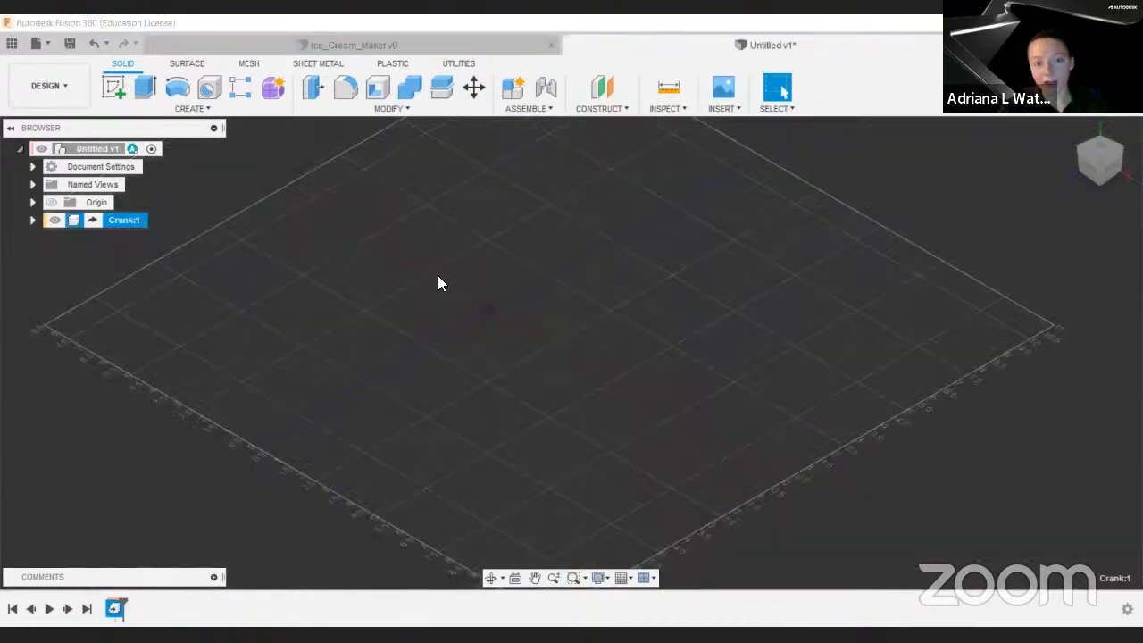
pyautogui.middleClick(522, 262)
pyautogui.middleClick(522, 262)
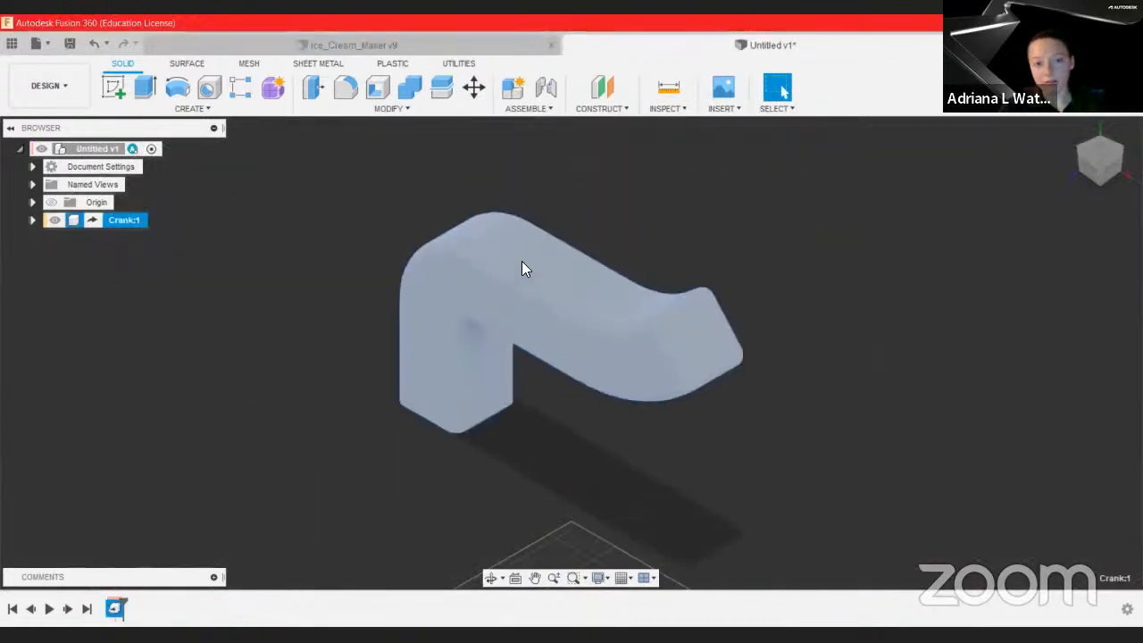
pyautogui.click(331, 297)
pyautogui.moveTo(500, 297); pyautogui.dragTo(682, 309)
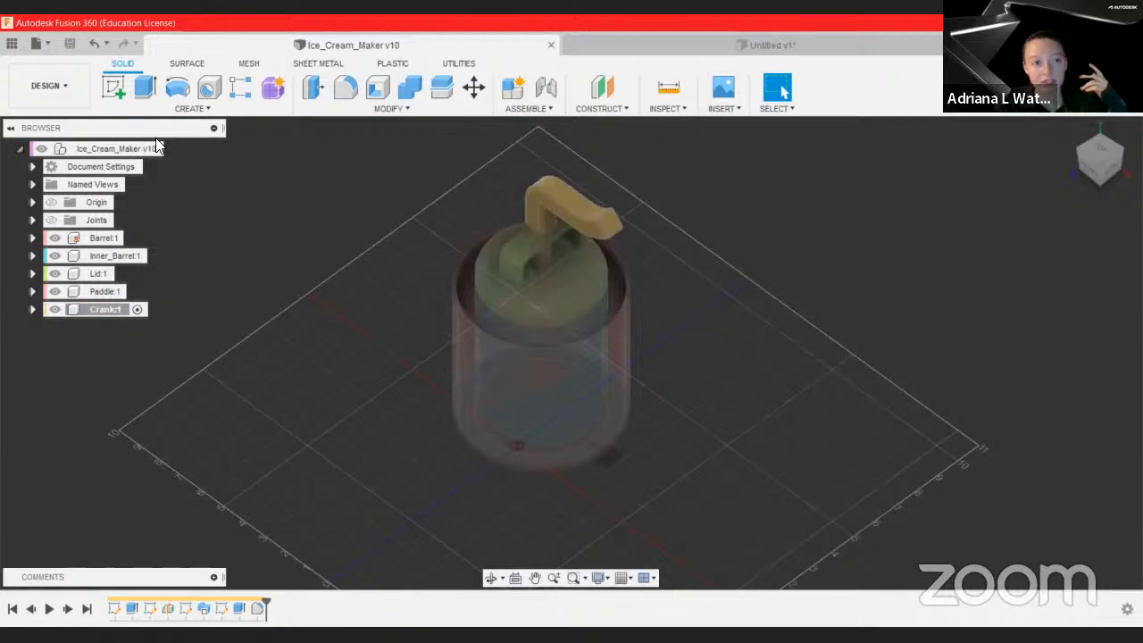
pyautogui.click(172, 150)
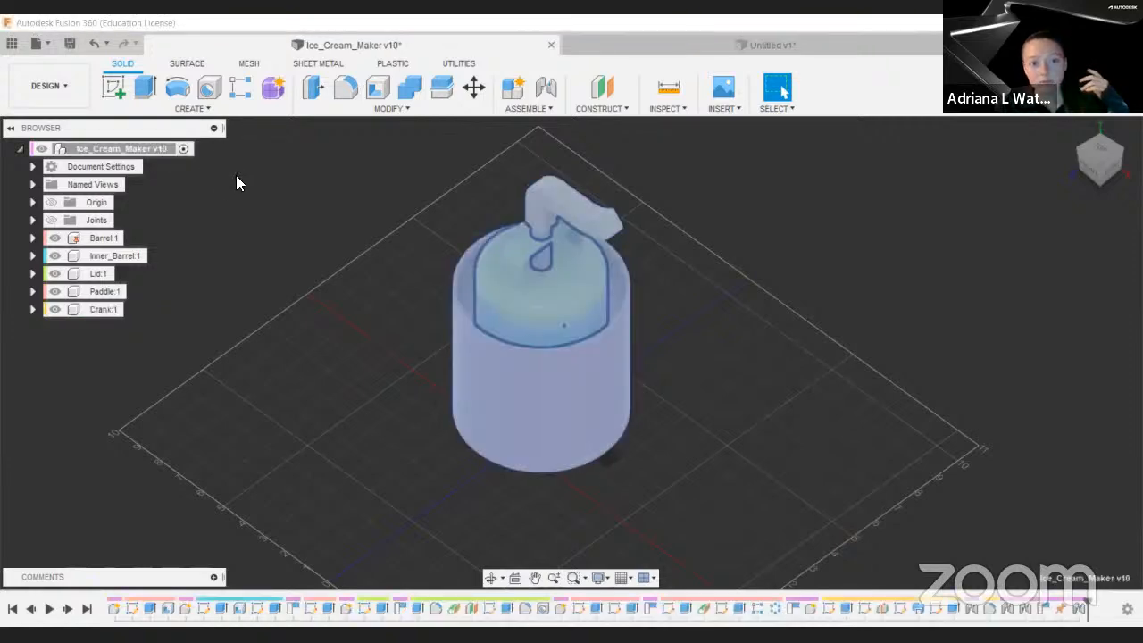